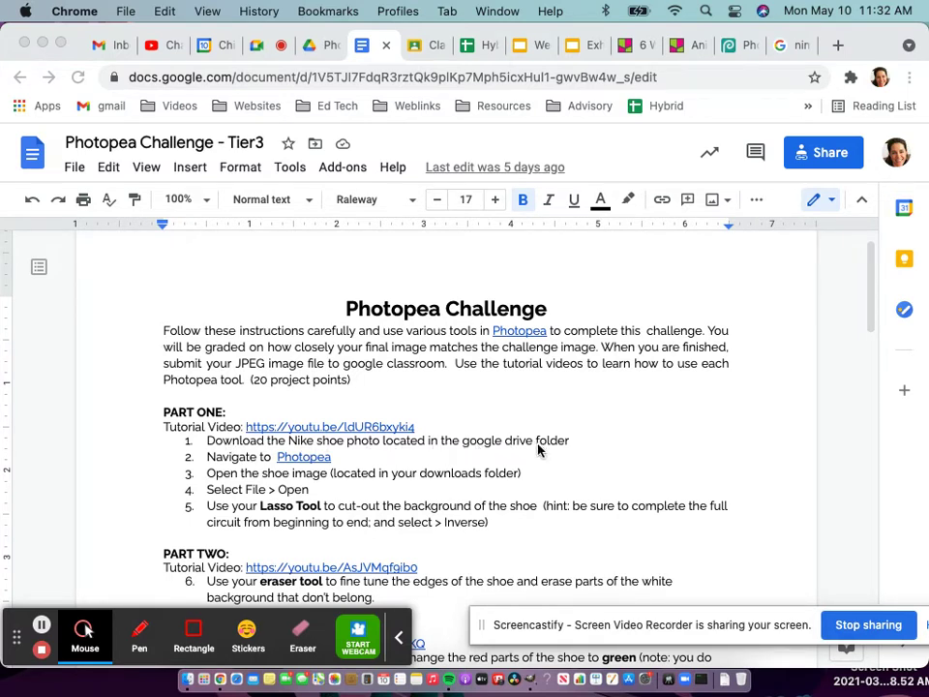
Step: Open nike.jpeg from the Tier 3 Units folder in Google Drive, download it and close the preview
left_click(319, 46)
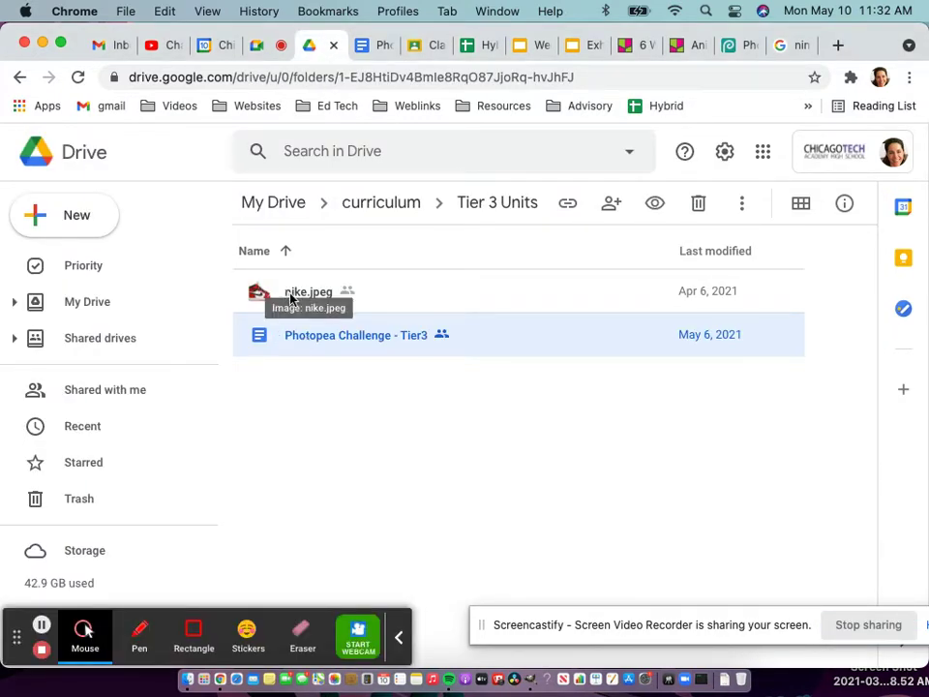
left_click(290, 298)
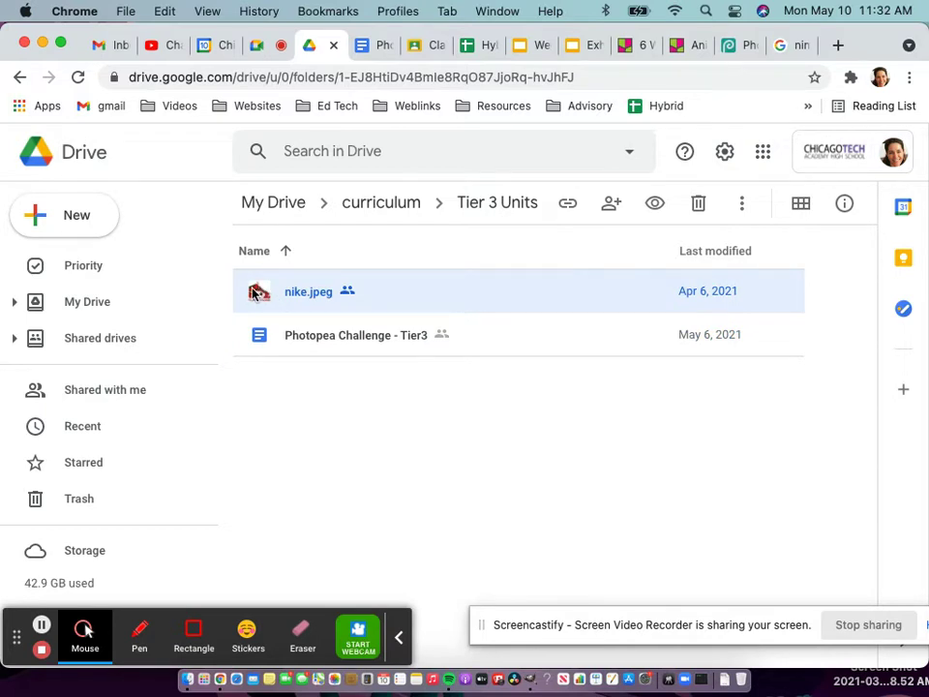
double_click(256, 293)
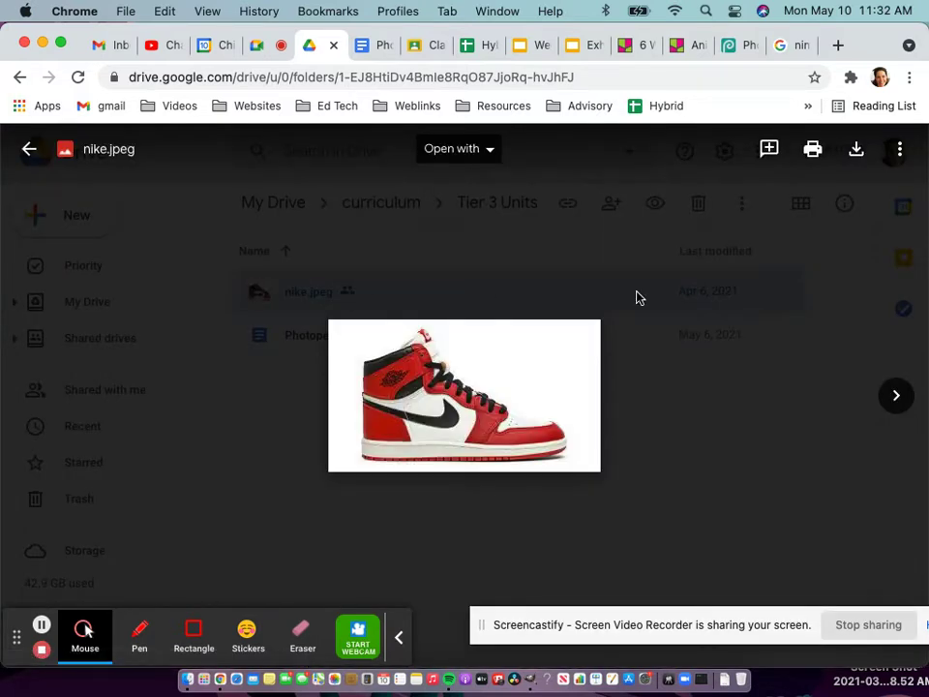
left_click(900, 153)
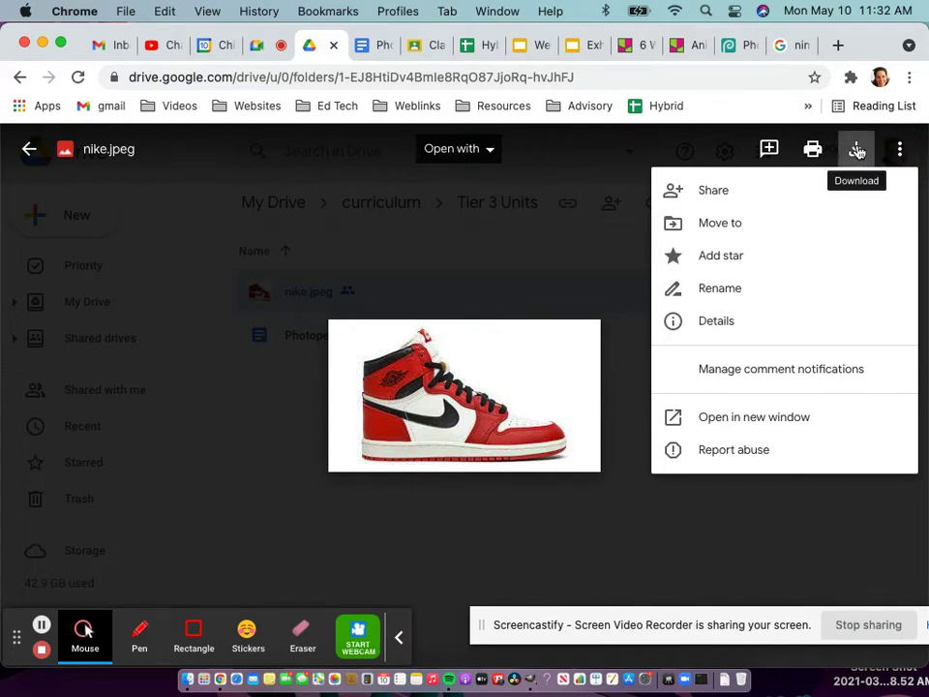
left_click(857, 151)
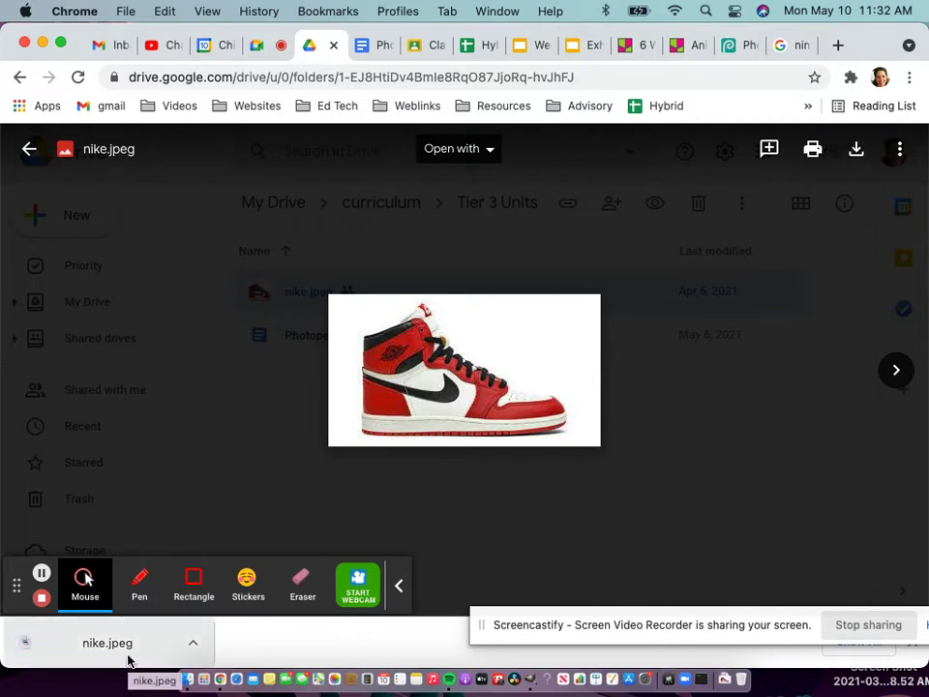
left_click(29, 149)
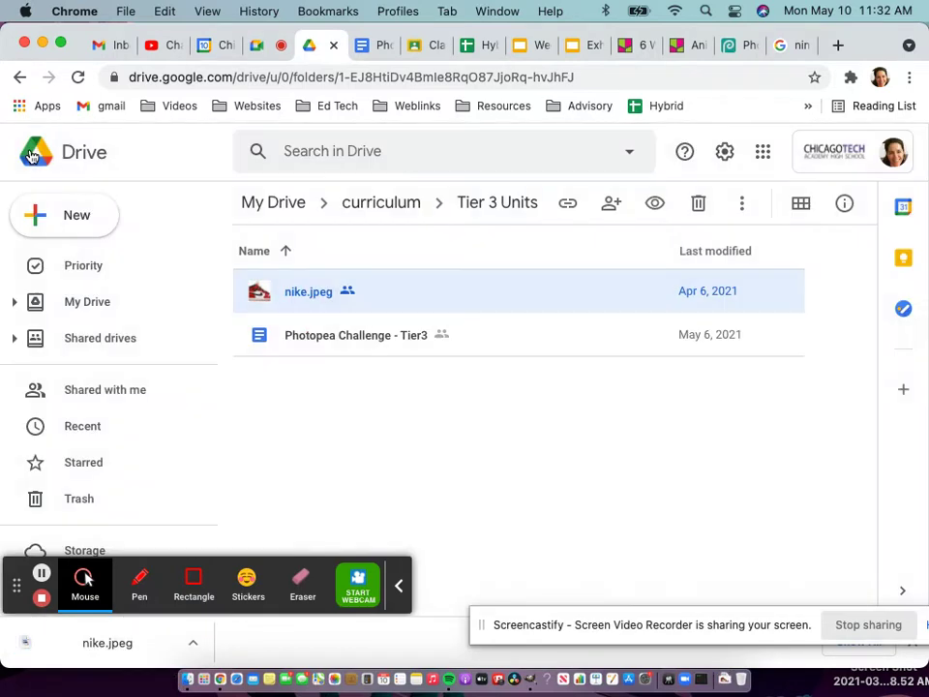
Step: Return to the Photopea Challenge document, check the Photopea link under Part One and switch to Photopea
left_click(374, 45)
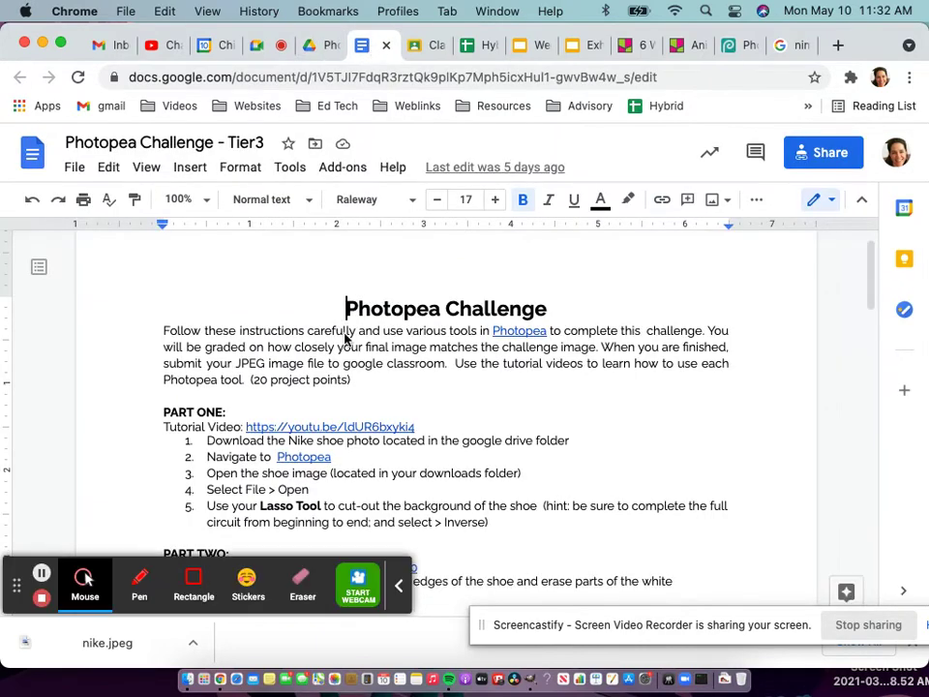
scroll(458, 433, "down", 3)
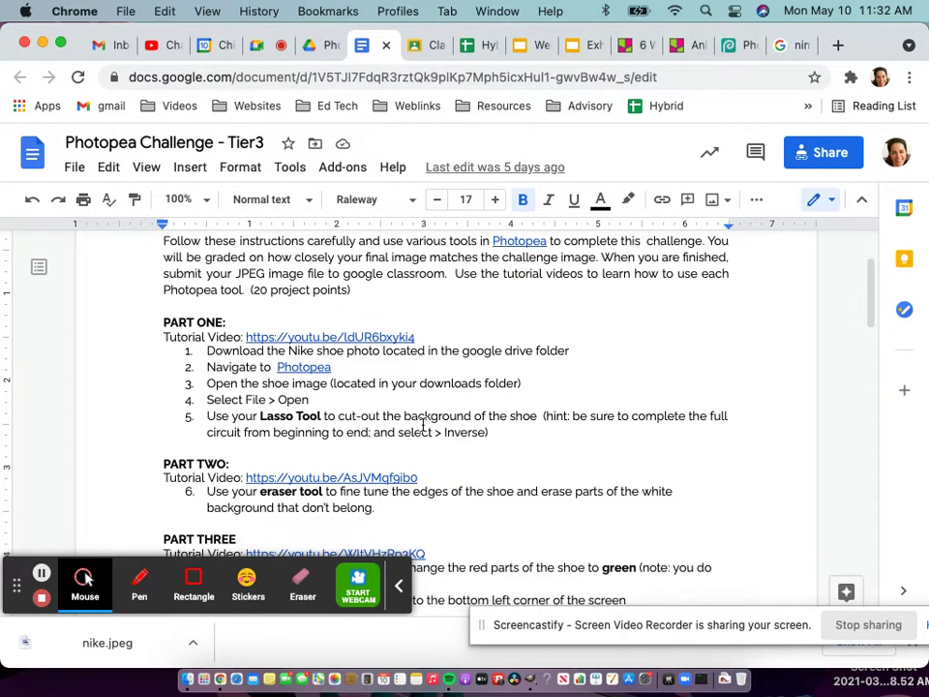
left_click(310, 367)
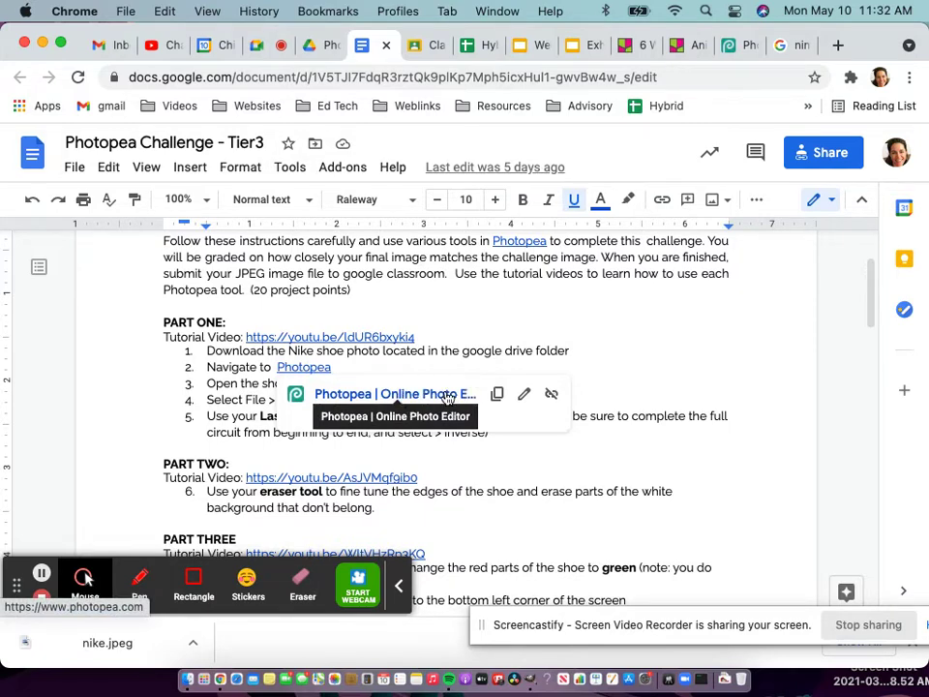
left_click(727, 45)
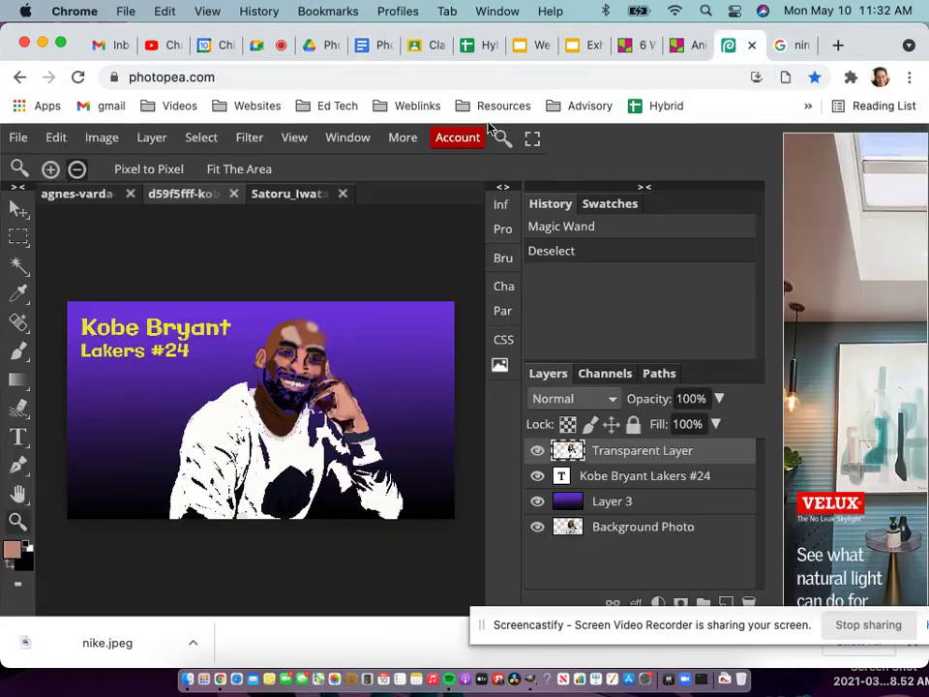
left_click(18, 137)
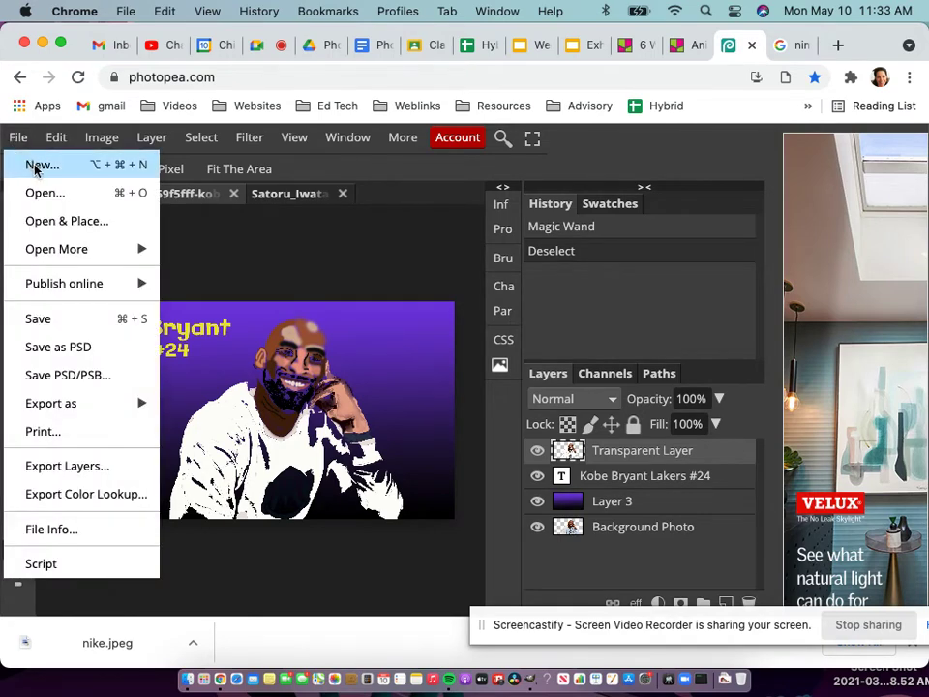
left_click(35, 170)
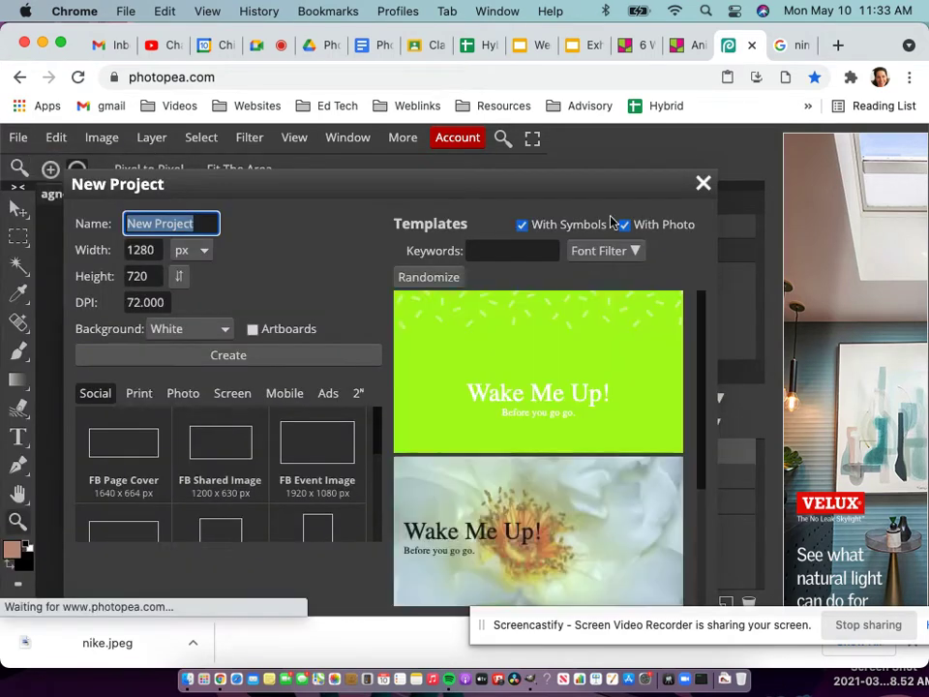
left_click(703, 183)
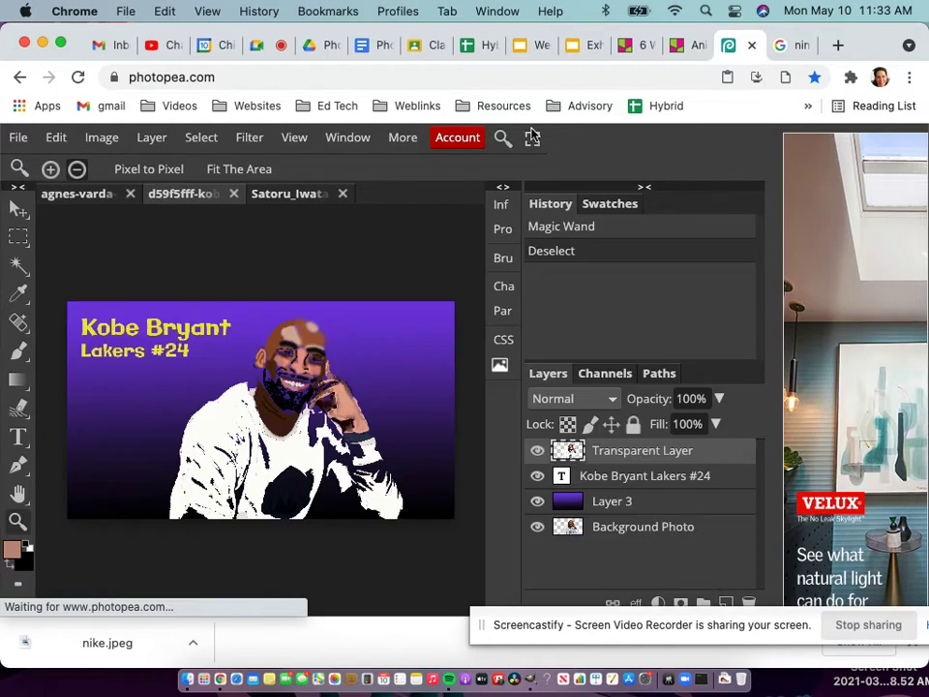
Step: Reload Photopea to clear the open projects and open nike.jpeg from the Downloads folder
left_click(76, 77)
left_click(535, 296)
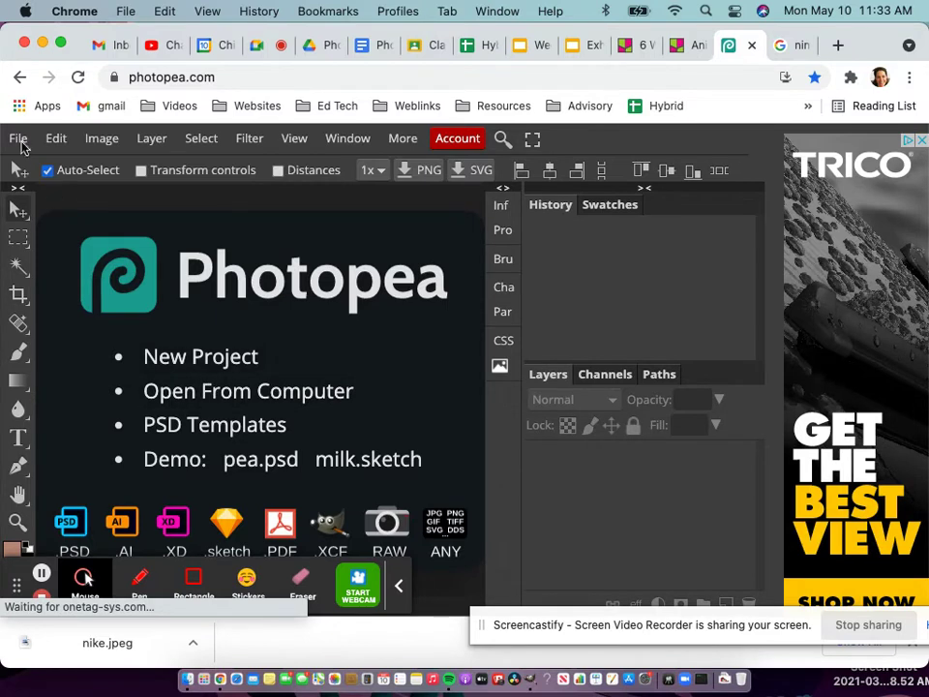
left_click(19, 141)
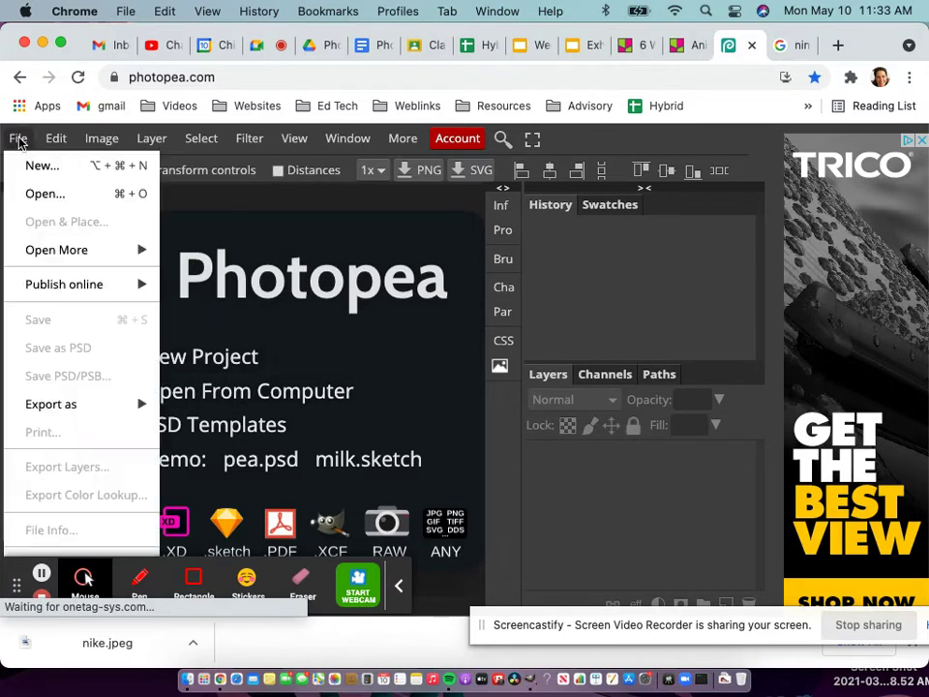
left_click(44, 194)
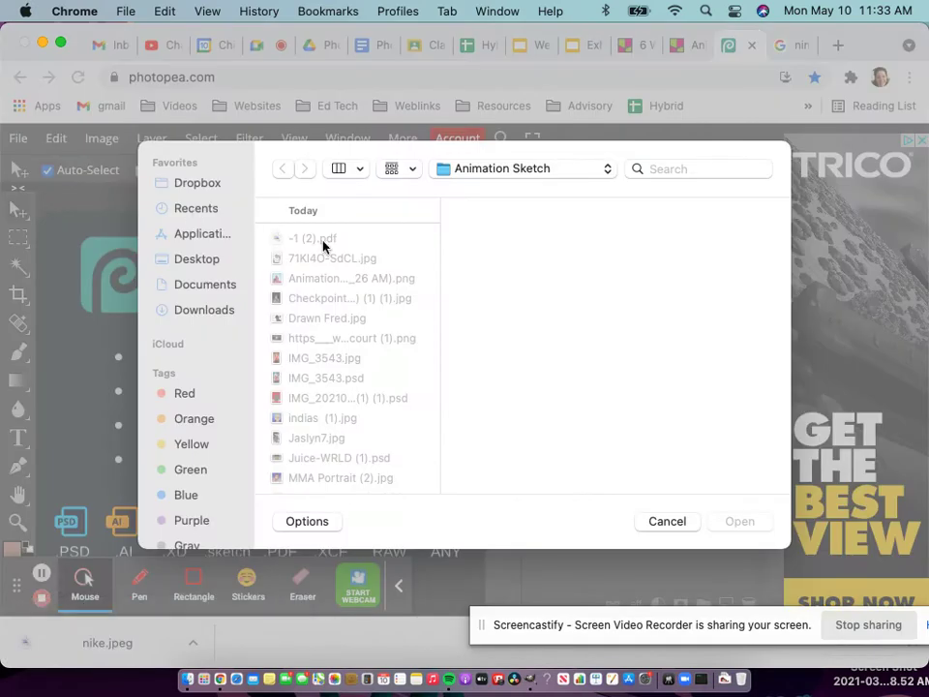
left_click(197, 259)
left_click(206, 314)
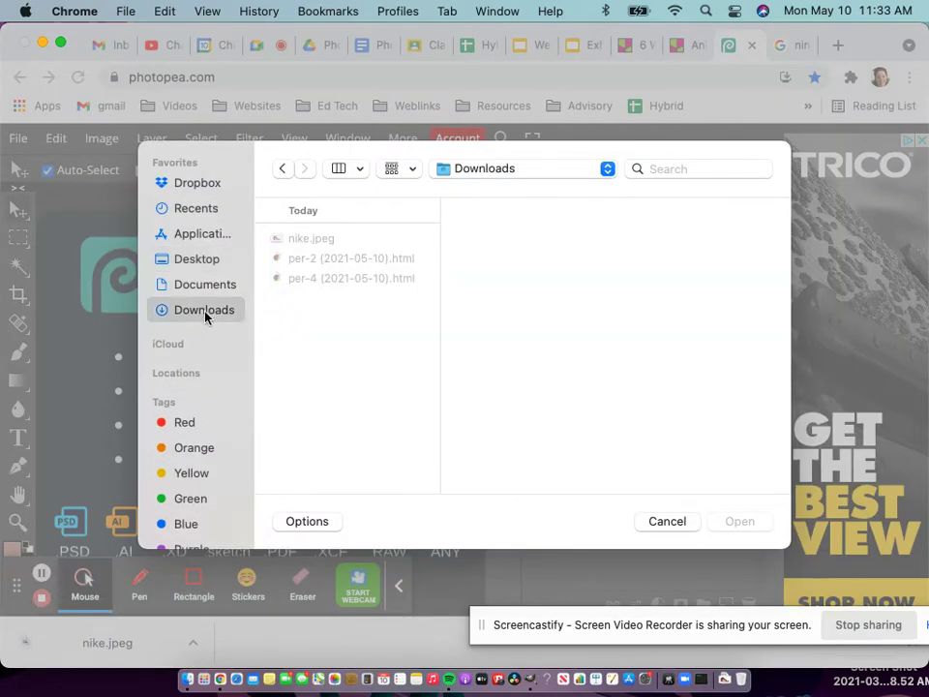
left_click(318, 240)
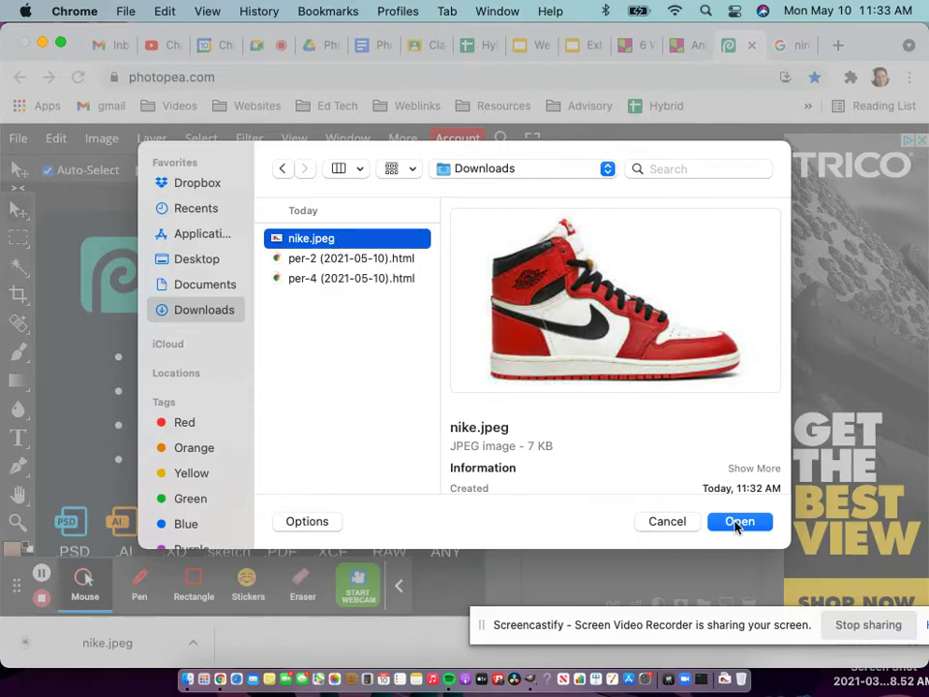
left_click(737, 523)
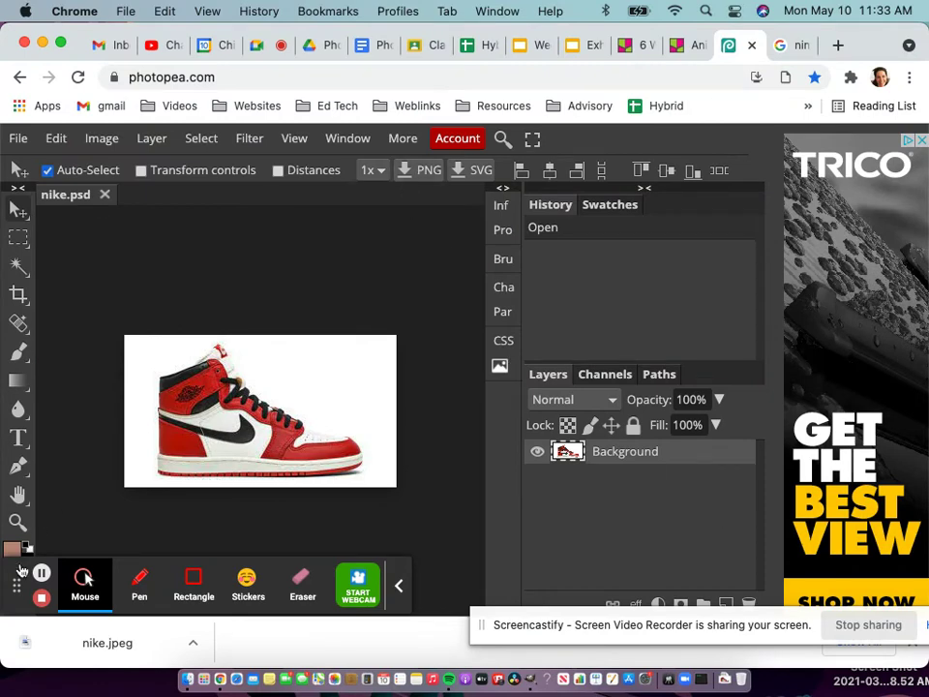
left_click_drag(84, 578, 479, 552)
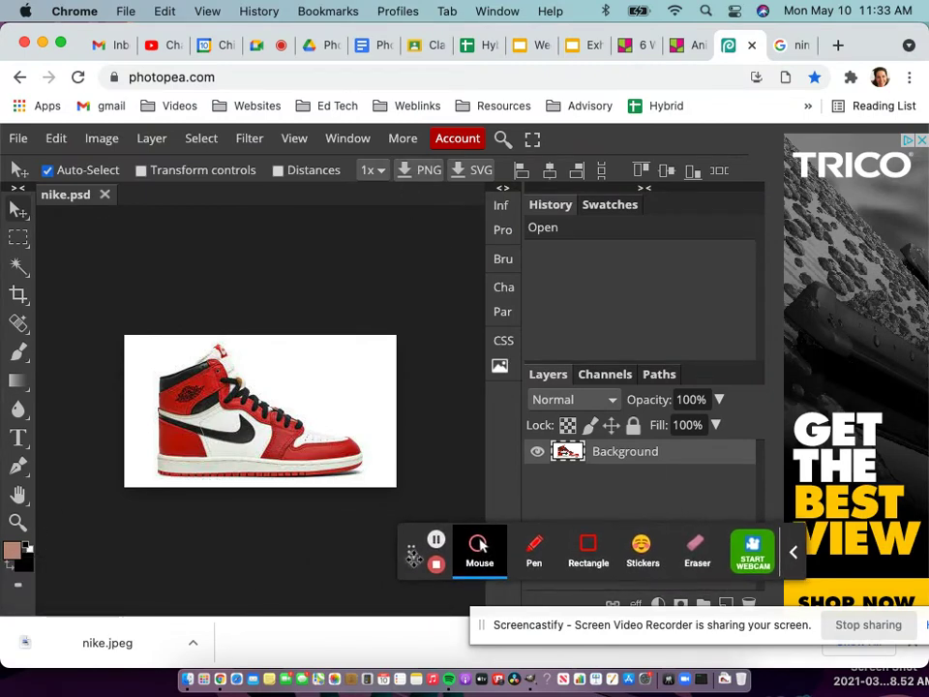
left_click(388, 41)
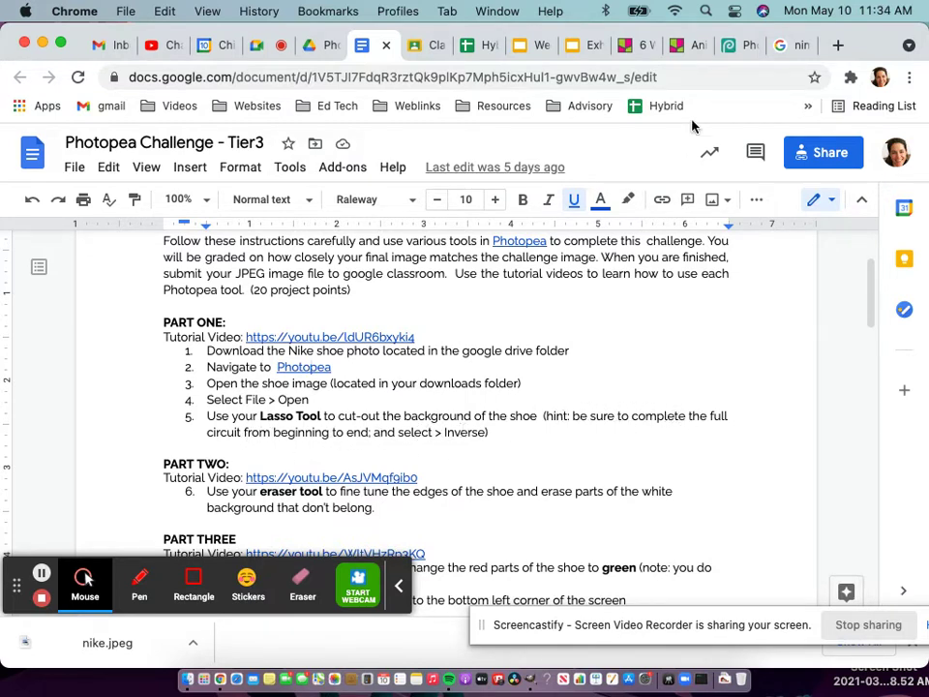
left_click(745, 45)
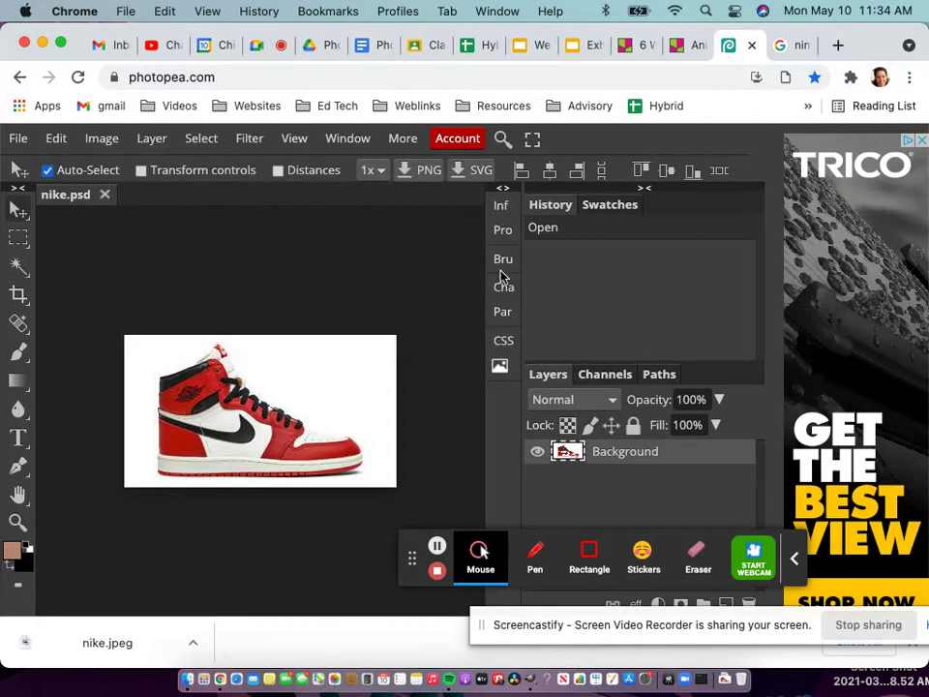
left_click_drag(422, 568, 357, 664)
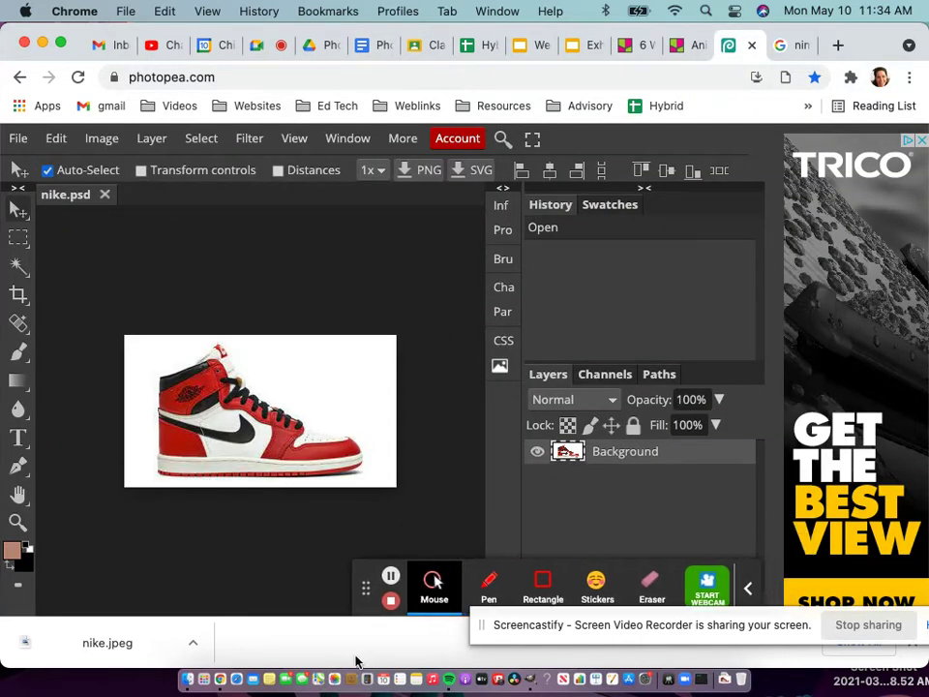
Step: Trace a closed freehand selection around the entire shoe, just outside its edges, with Lasso Select
left_click(18, 524)
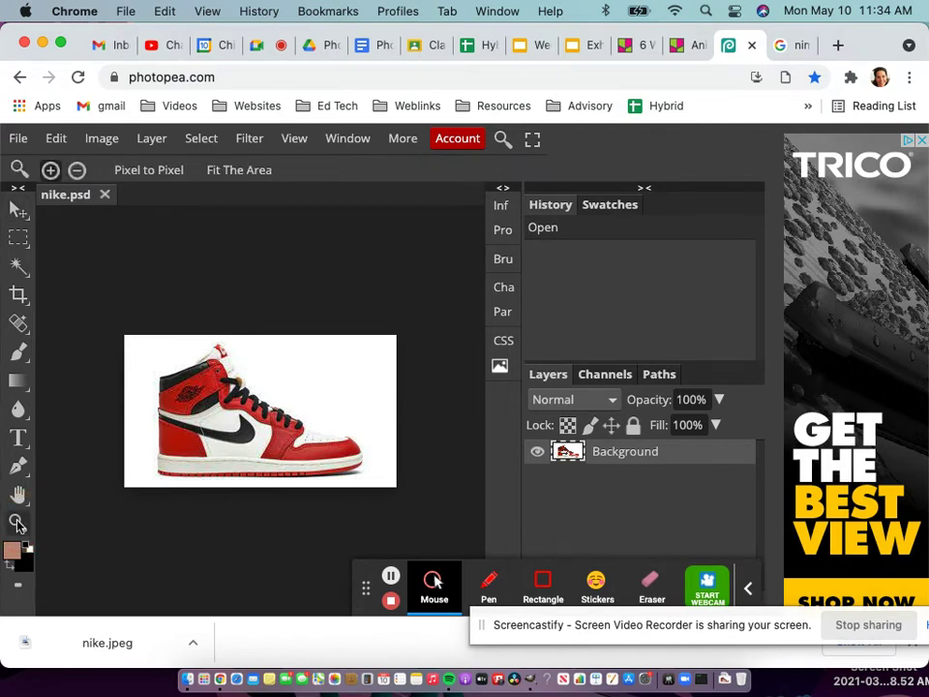
left_click(51, 171)
left_click(239, 404)
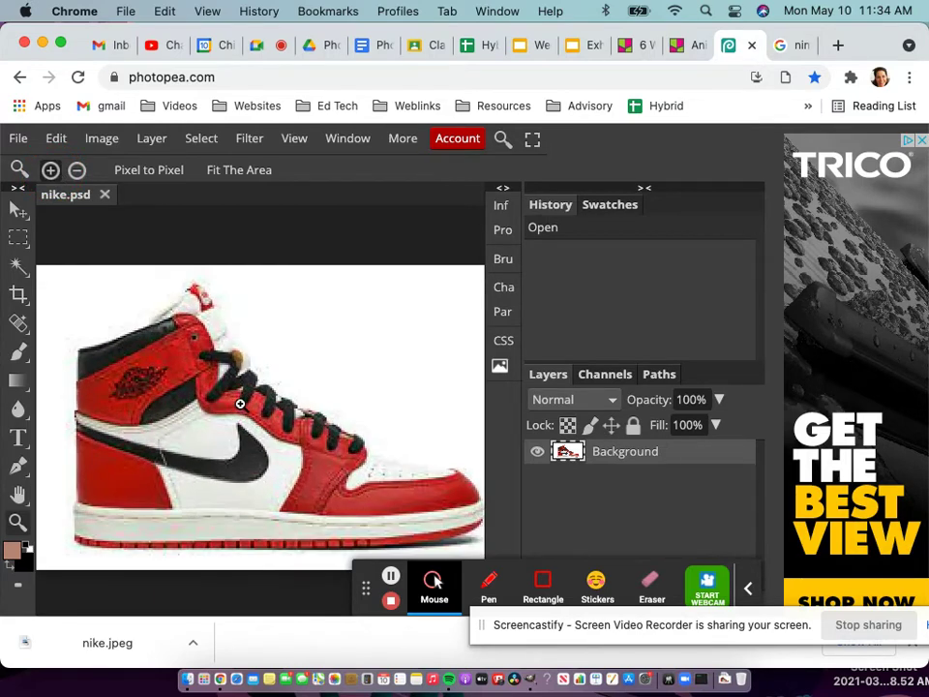
left_click(240, 403)
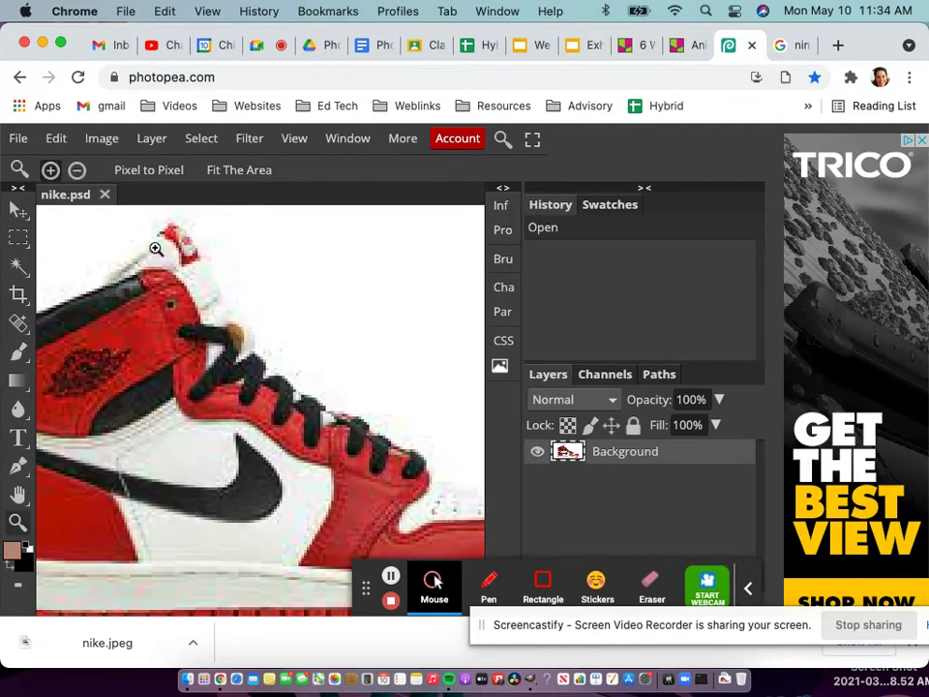
left_click(76, 170)
left_click(187, 405)
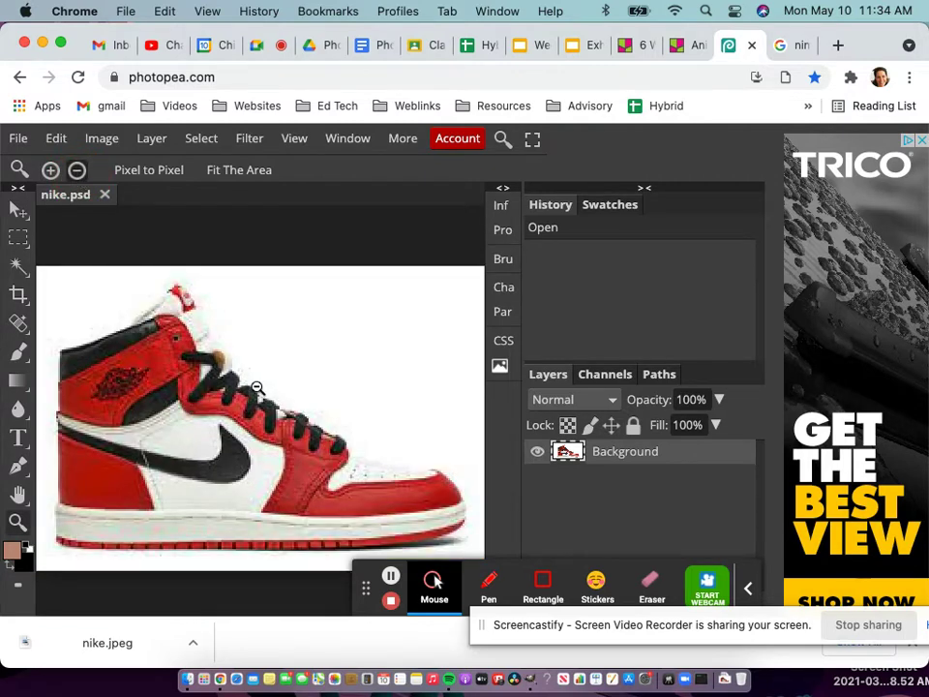
right_click(21, 269)
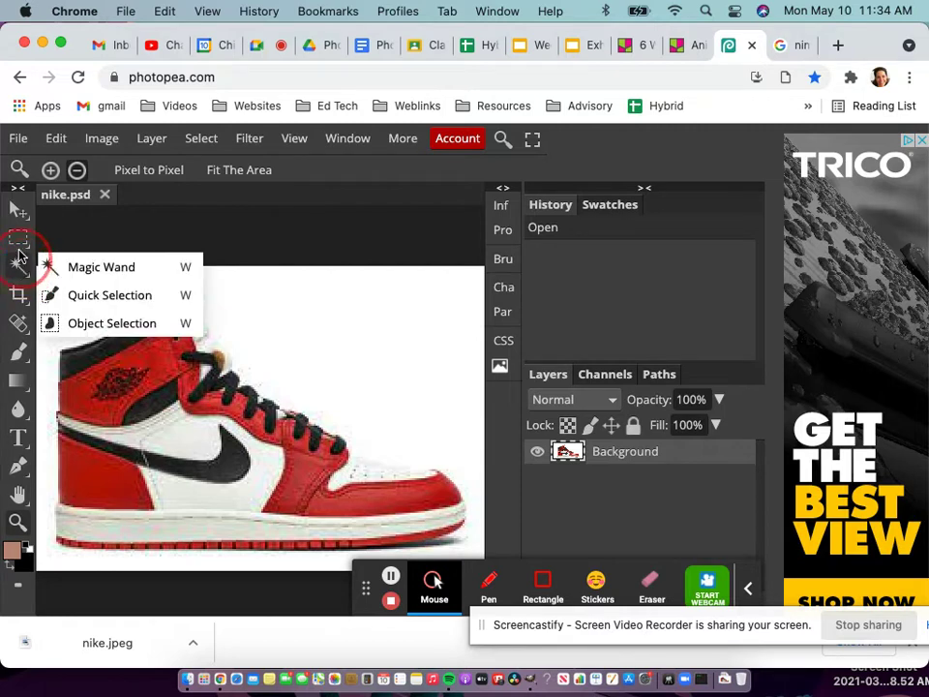
right_click(19, 242)
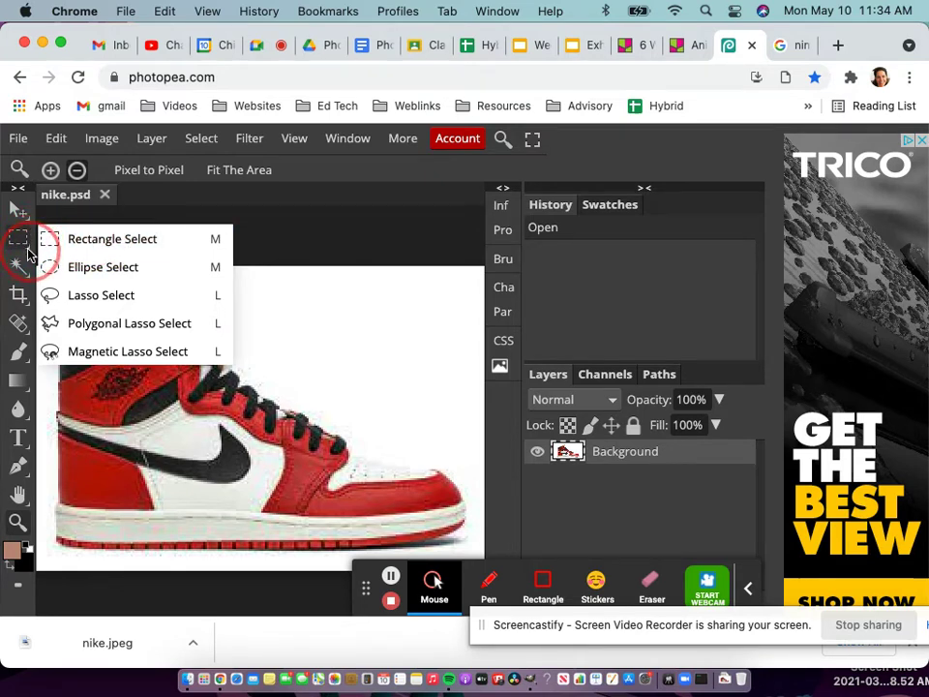
left_click(98, 295)
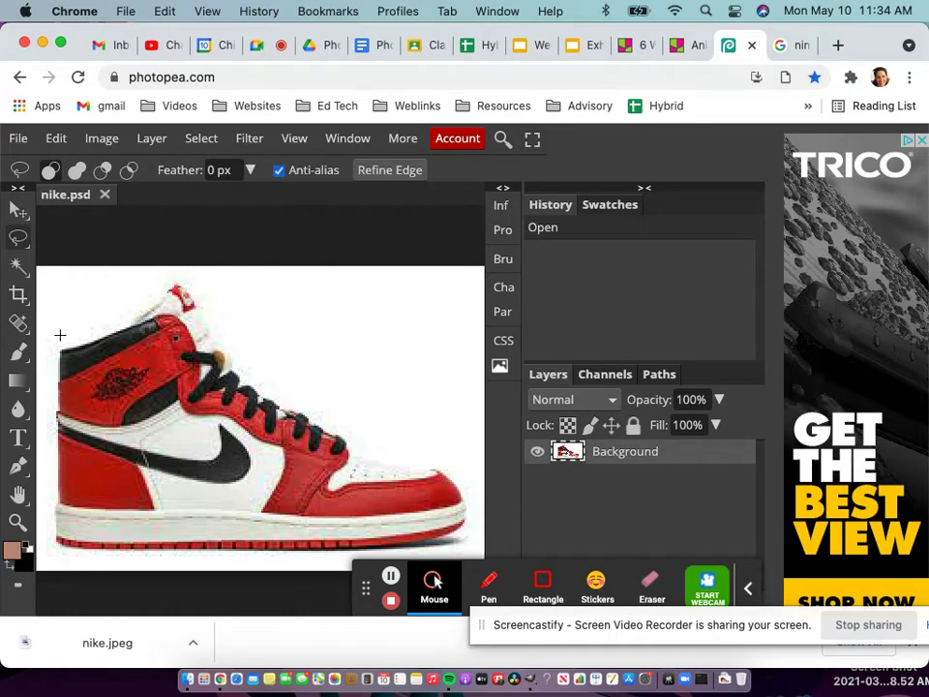
mouse_move(59, 340)
left_mouse_down()
mouse_move(185, 275)
mouse_move(248, 369)
mouse_move(297, 407)
mouse_move(338, 421)
mouse_move(360, 449)
mouse_move(450, 469)
mouse_move(469, 505)
mouse_move(464, 531)
mouse_move(435, 544)
mouse_move(354, 553)
mouse_move(59, 551)
mouse_move(46, 527)
mouse_move(46, 388)
mouse_move(51, 354)
mouse_move(65, 342)
left_mouse_up()
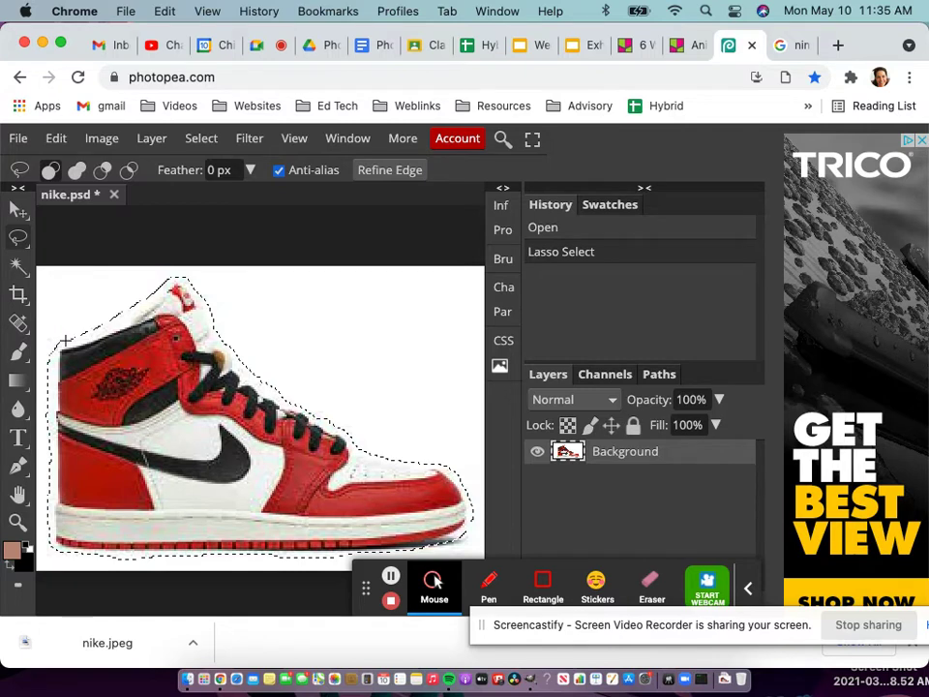
Step: Clear the lassoed shoe area and undo the deletion
key("Delete")
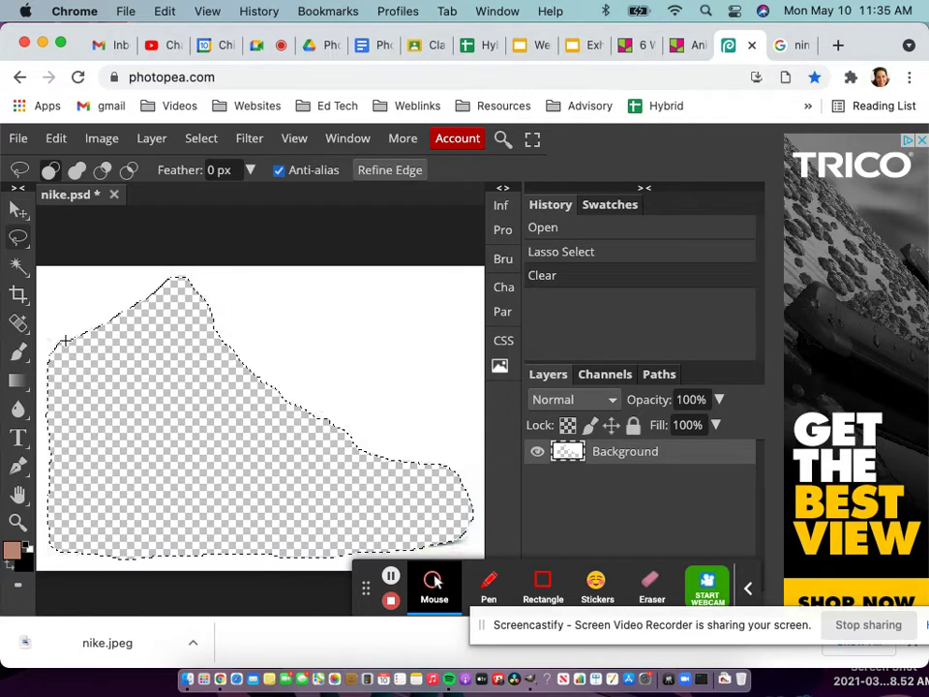
key("super+z")
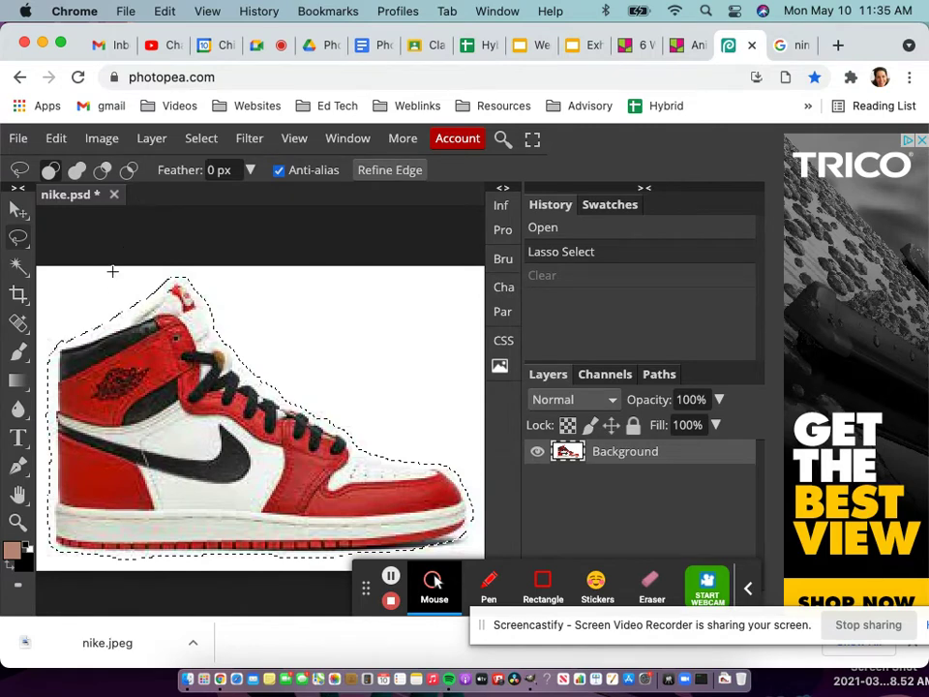
Step: Invert the lasso selection so the background around the shoe is selected instead of the shoe
left_click(205, 142)
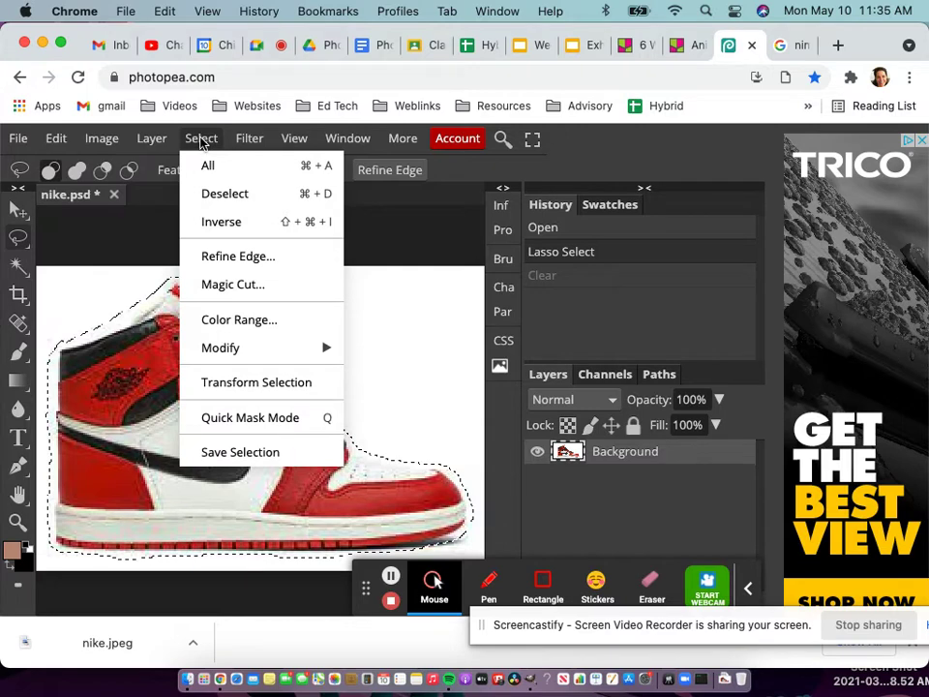
left_click(223, 224)
left_click(218, 222)
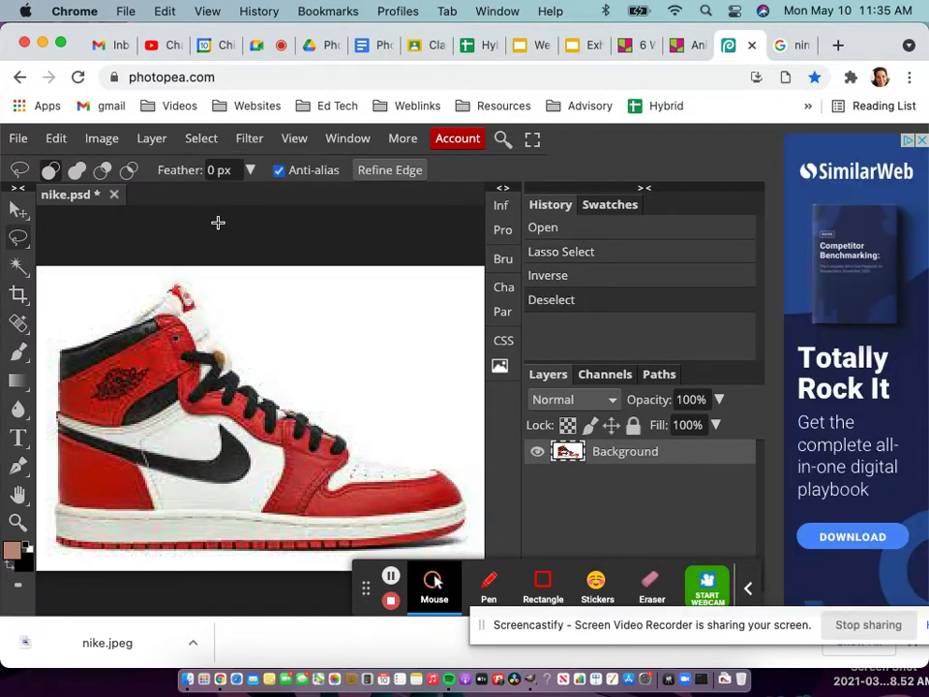
Step: Trace a new closed lasso selection around the whole shoe and invert it to select the background
left_click(201, 139)
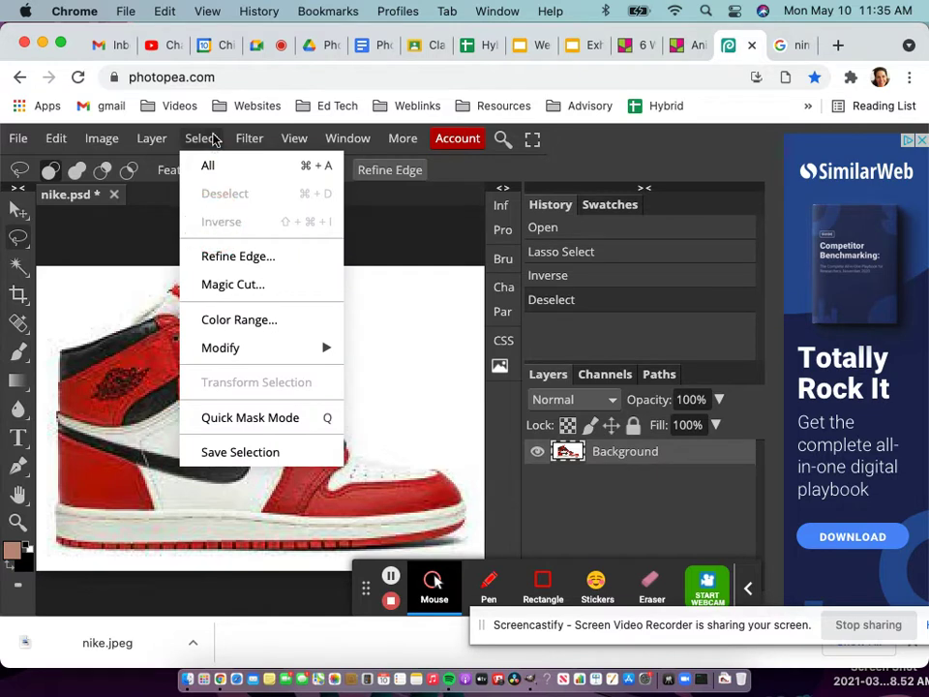
left_click(214, 141)
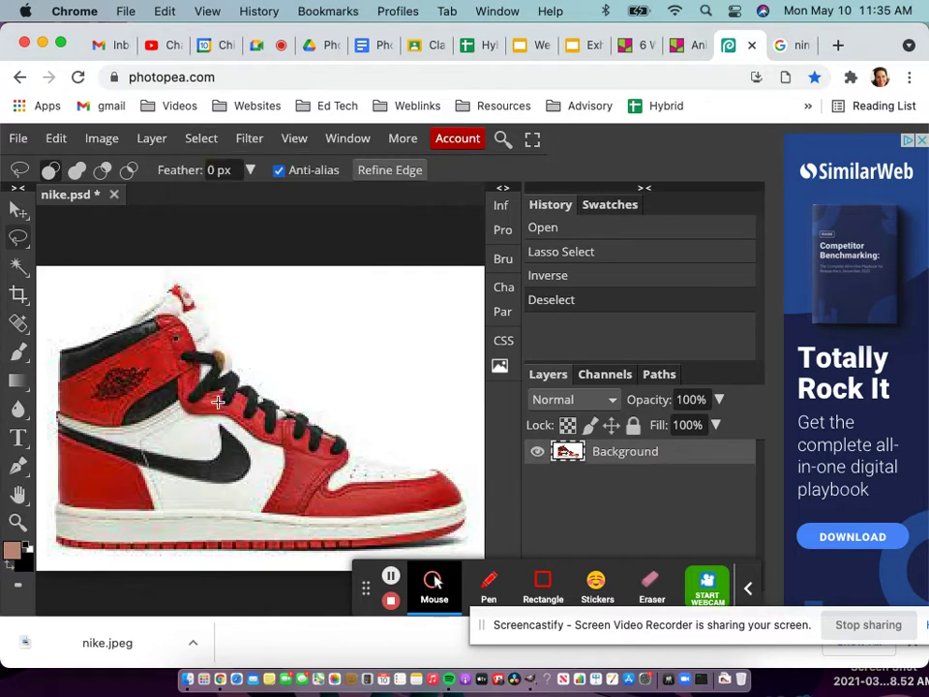
mouse_move(57, 336)
left_mouse_down()
mouse_move(172, 277)
mouse_move(189, 277)
mouse_move(275, 386)
mouse_move(342, 414)
mouse_move(351, 441)
mouse_move(426, 456)
mouse_move(461, 475)
mouse_move(472, 523)
mouse_move(432, 561)
mouse_move(183, 560)
mouse_move(56, 548)
mouse_move(46, 522)
mouse_move(50, 380)
mouse_move(66, 334)
left_mouse_up()
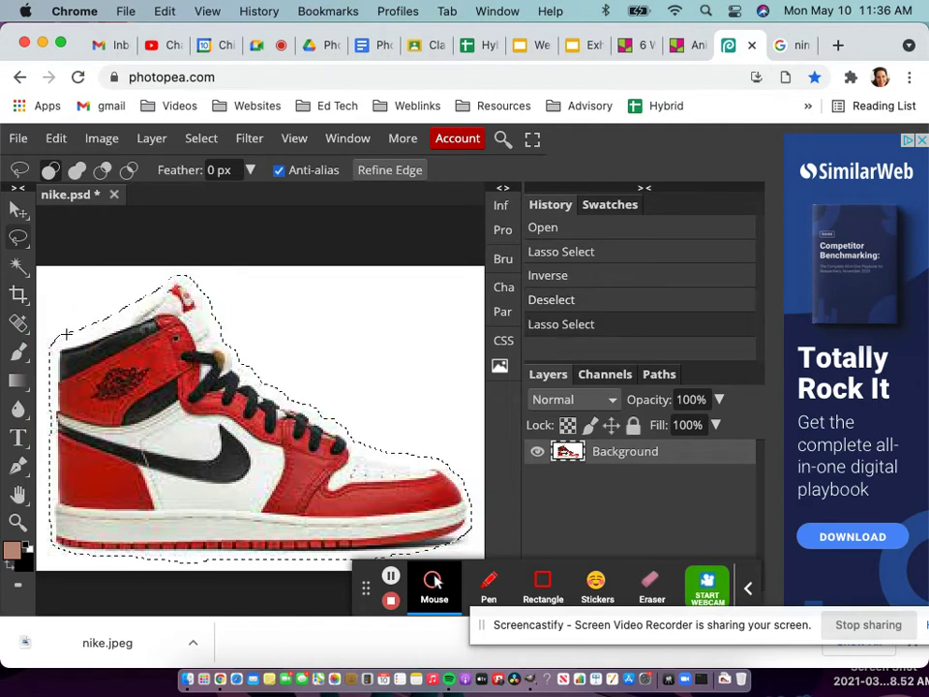
left_click(205, 140)
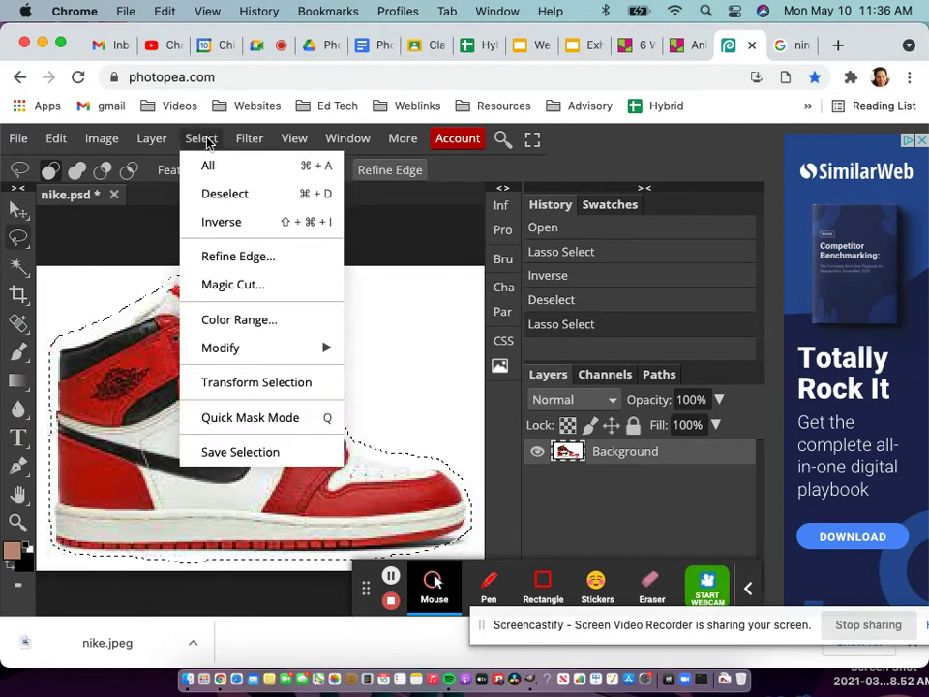
left_click(222, 222)
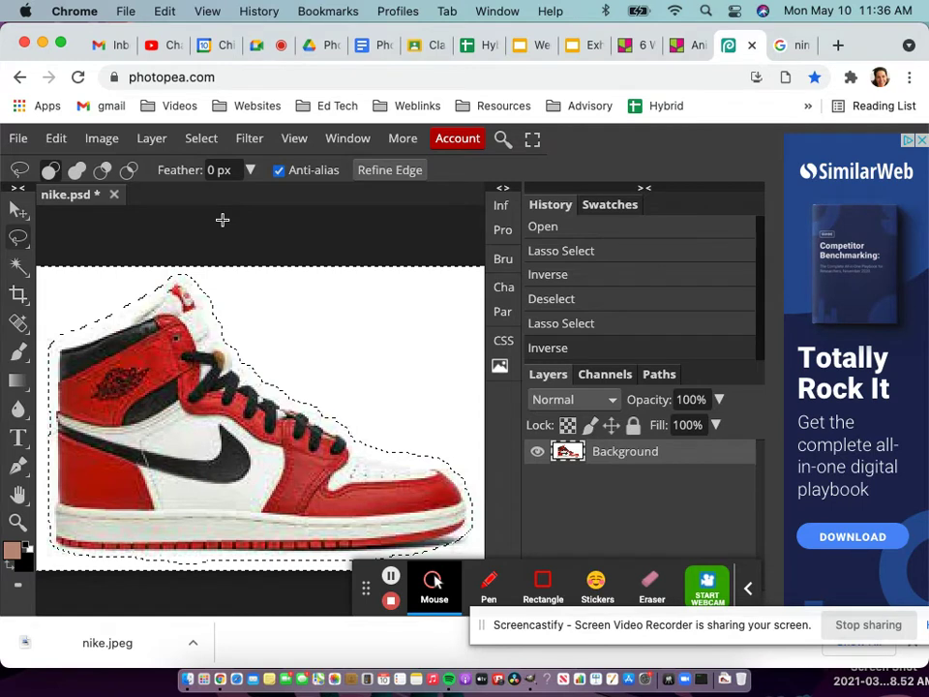
Step: Delete the selected white background around the shoe and clear the selection
key("Delete")
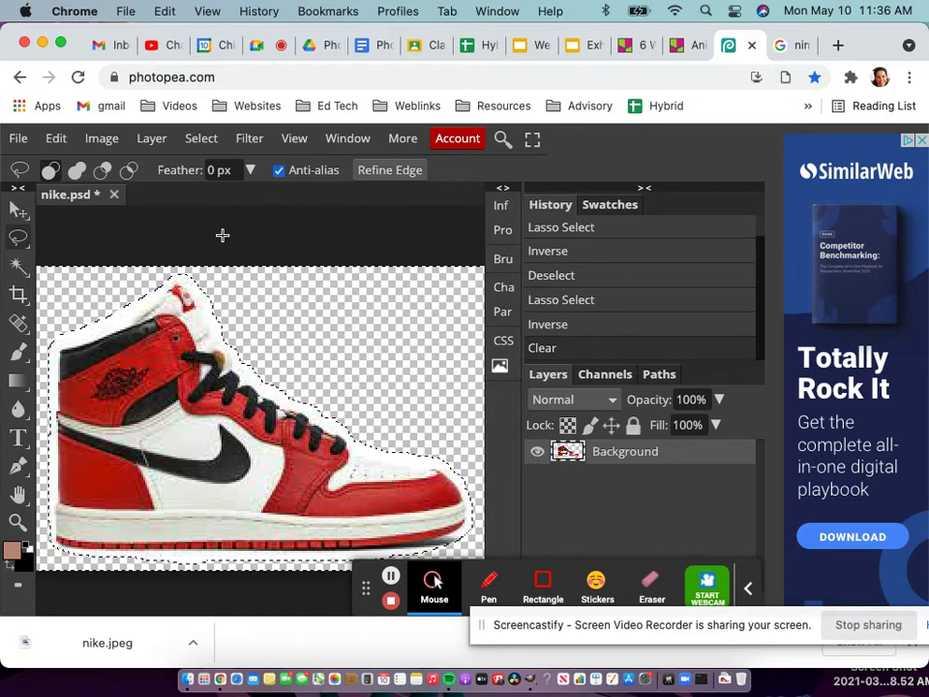
left_click(201, 141)
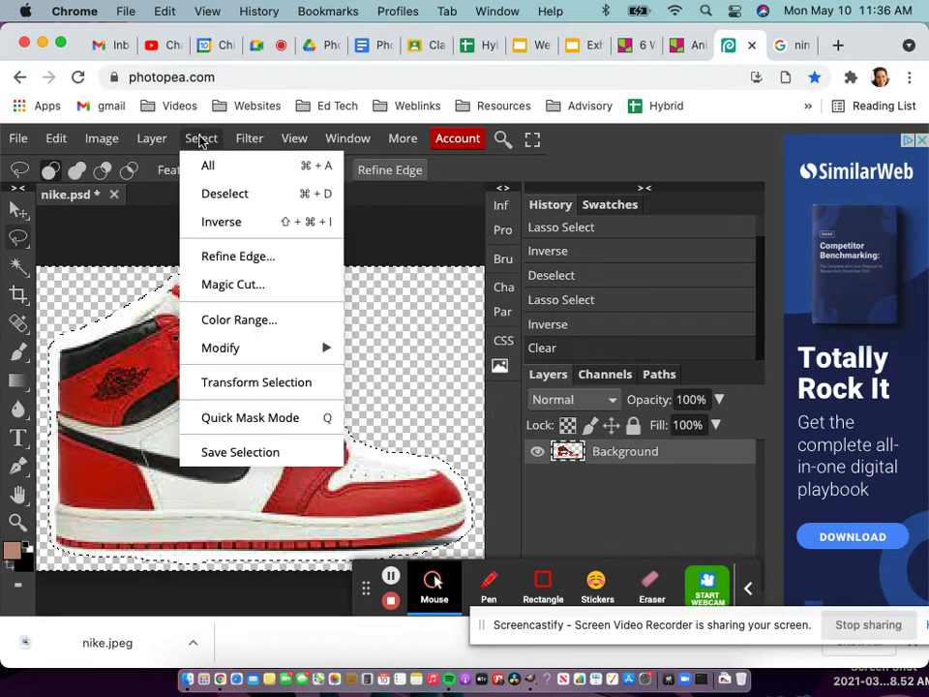
left_click(226, 198)
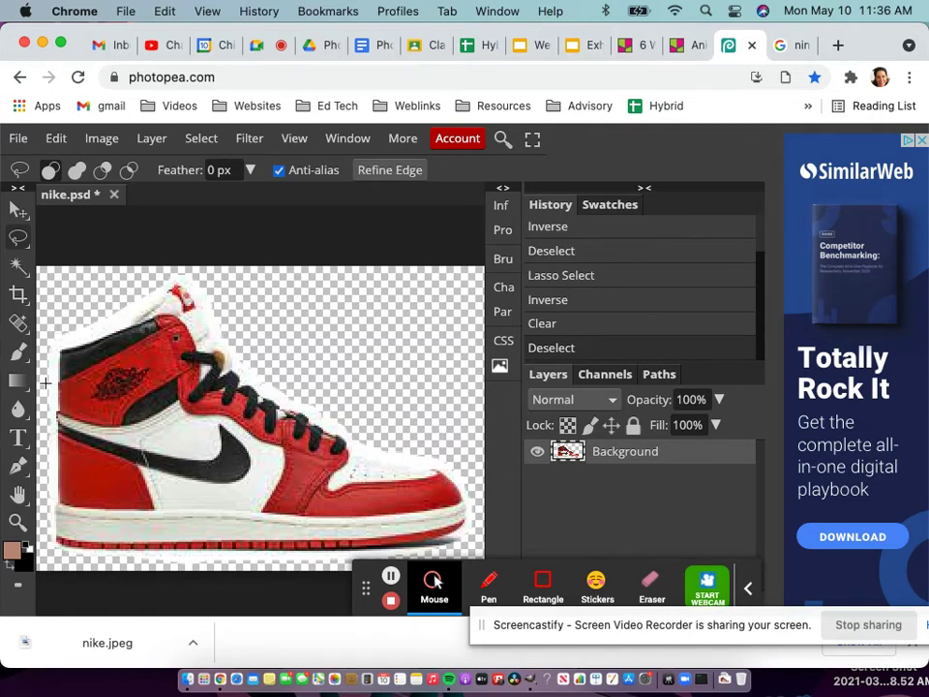
Step: Erase the leftover white fringe around the shoe's collar, tongue and upper laces with the Eraser Tool
right_click(18, 353)
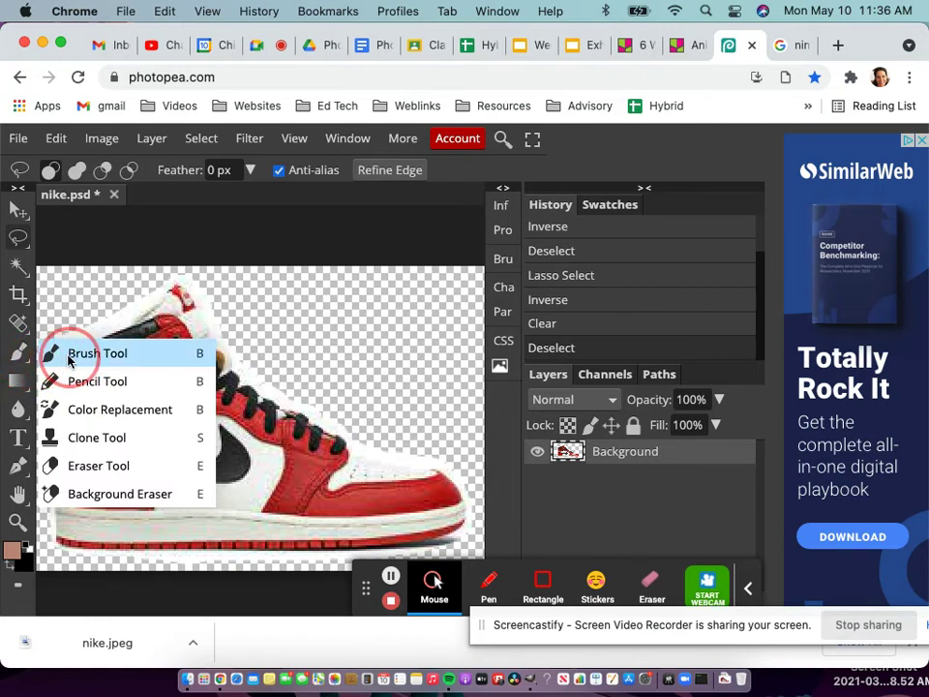
left_click(68, 471)
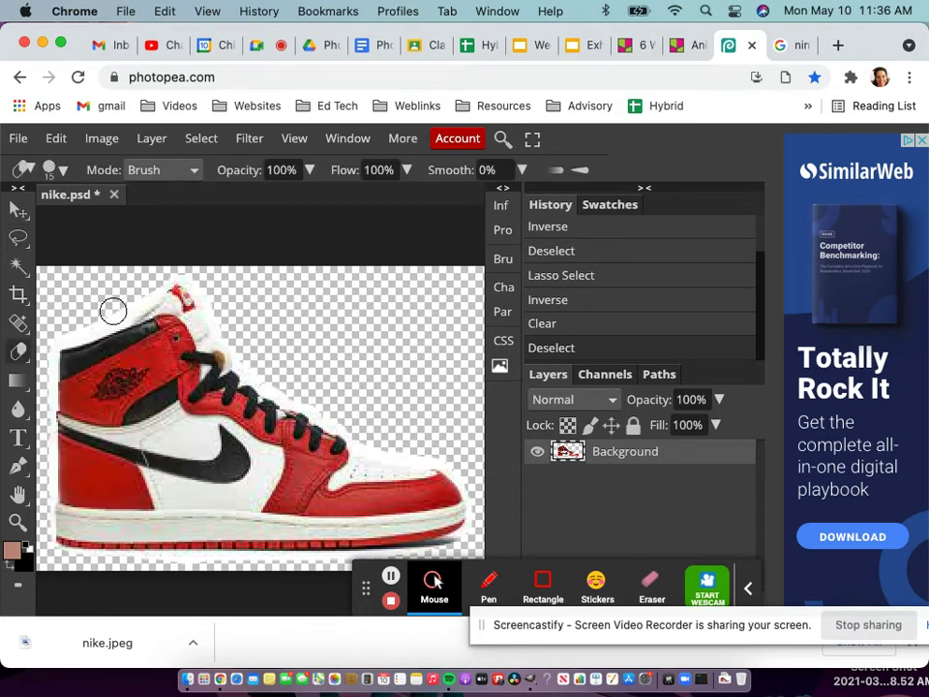
mouse_move(72, 320)
left_mouse_down()
mouse_move(110, 307)
mouse_move(139, 281)
mouse_move(194, 270)
mouse_move(260, 372)
left_mouse_up()
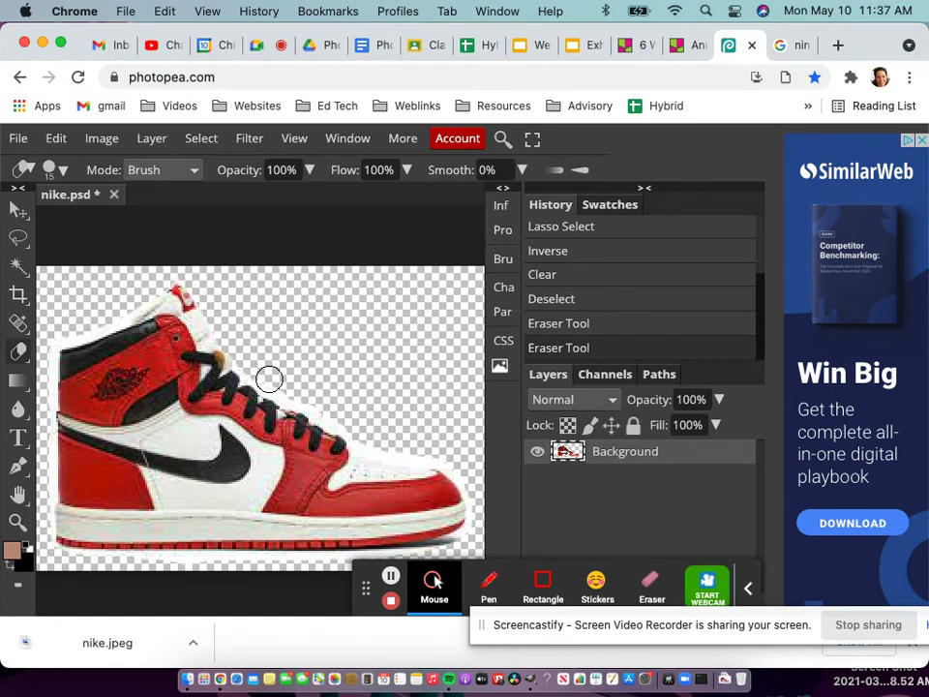
Step: Enlarge the eraser brush to 40 px
key("bracketleft")
key("bracketleft")
key("bracketleft")
key("bracketright")
key("bracketright")
key("bracketright")
key("bracketright")
key("bracketright")
key("bracketright")
key("bracketright")
key("bracketright")
key("bracketright")
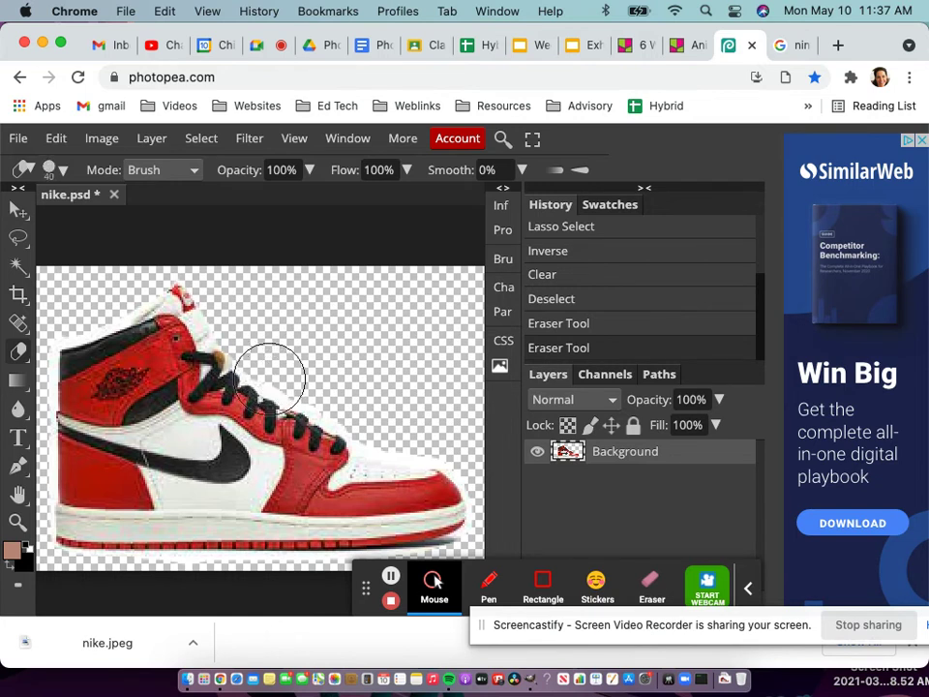
Step: Reduce the eraser brush to 10 px and erase the white fringe along the shoe's laces
key("bracketleft")
key("bracketleft")
key("bracketleft")
key("bracketleft")
key("bracketleft")
key("bracketleft")
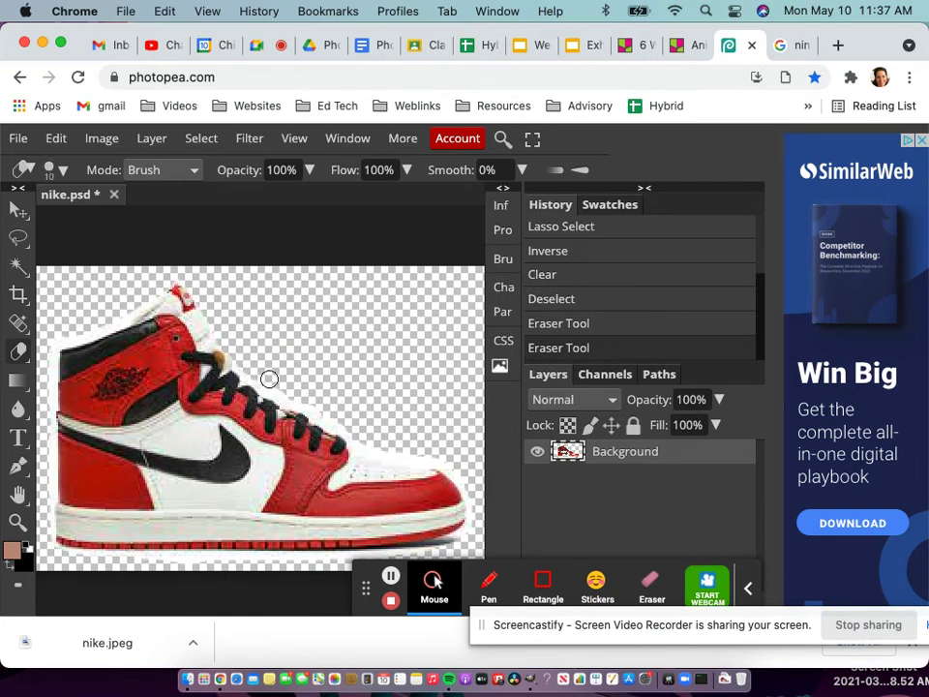
left_click_drag(269, 379, 343, 421)
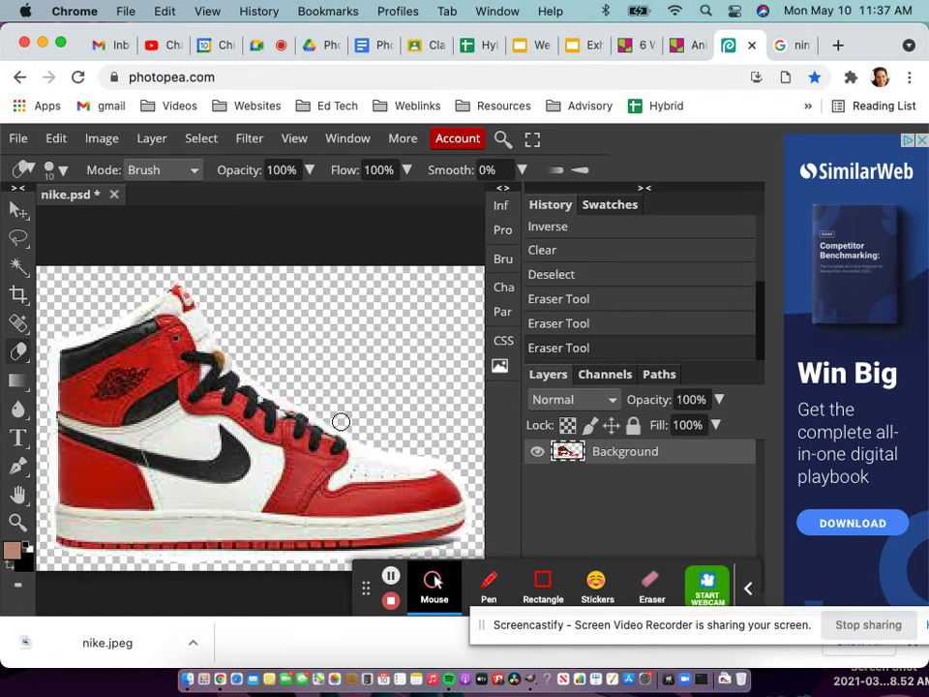
Step: Set the eraser size to 11 px and erase the white fringe above the shoe's toe
left_click(63, 172)
mouse_move(90, 221)
left_mouse_down()
mouse_move(145, 221)
mouse_move(91, 222)
left_mouse_up()
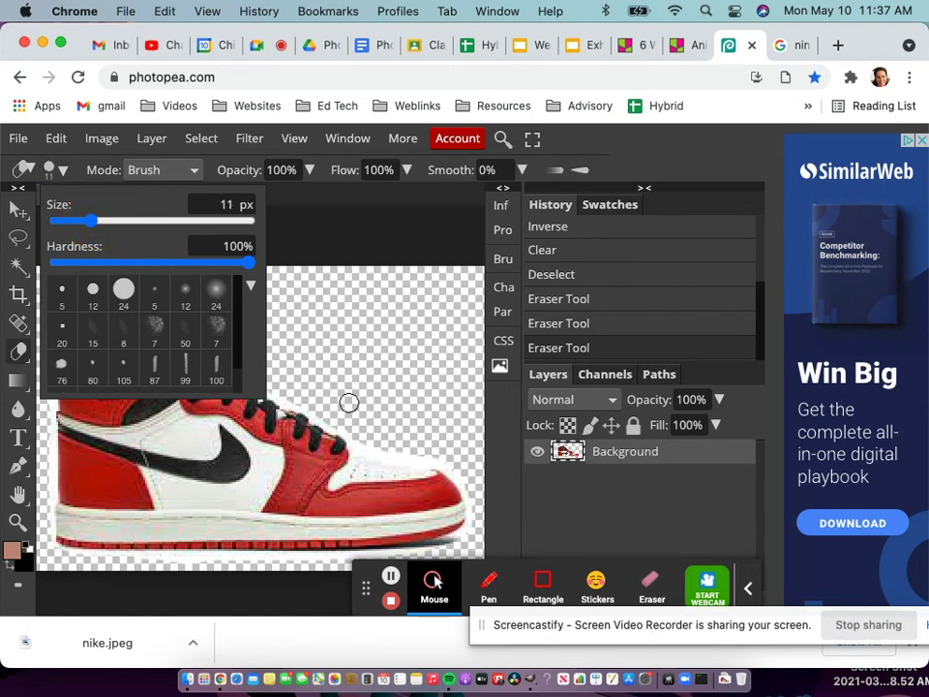
left_click_drag(364, 440, 446, 461)
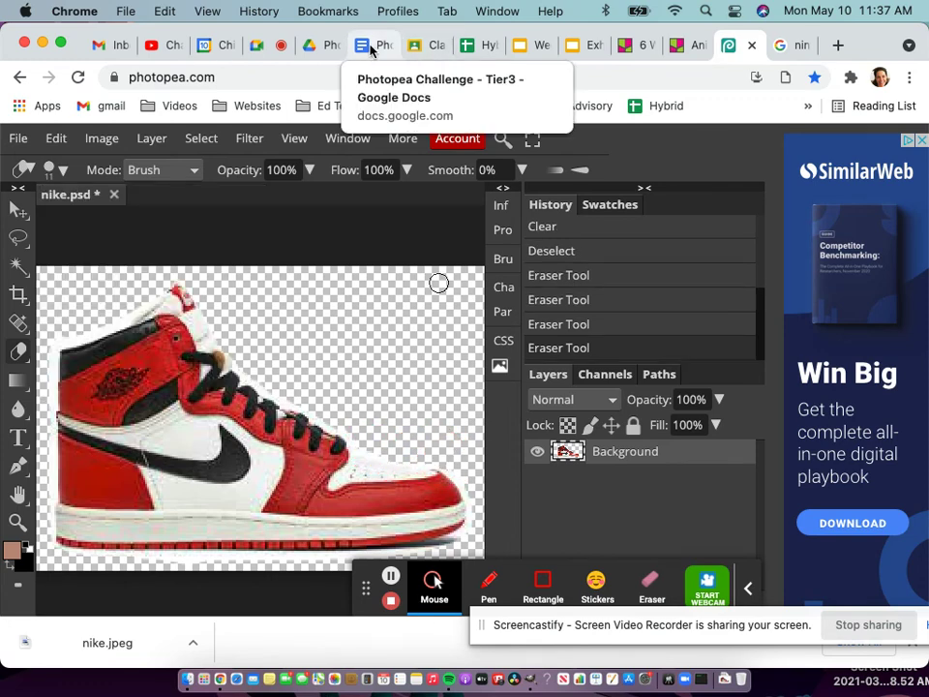
Step: Check the Part Two eraser instructions in the Photopea Challenge - Tier3 Google Doc, and return to nike.psd in Photopea to bring up the file commands
left_click(365, 45)
scroll(331, 451, "down", 1)
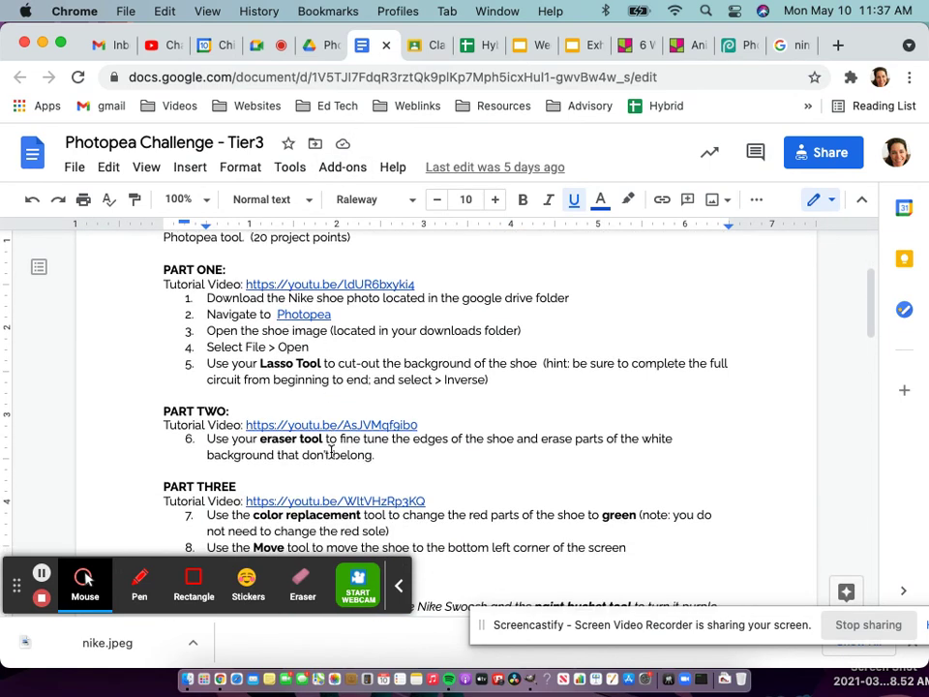
scroll(286, 353, "down", 1)
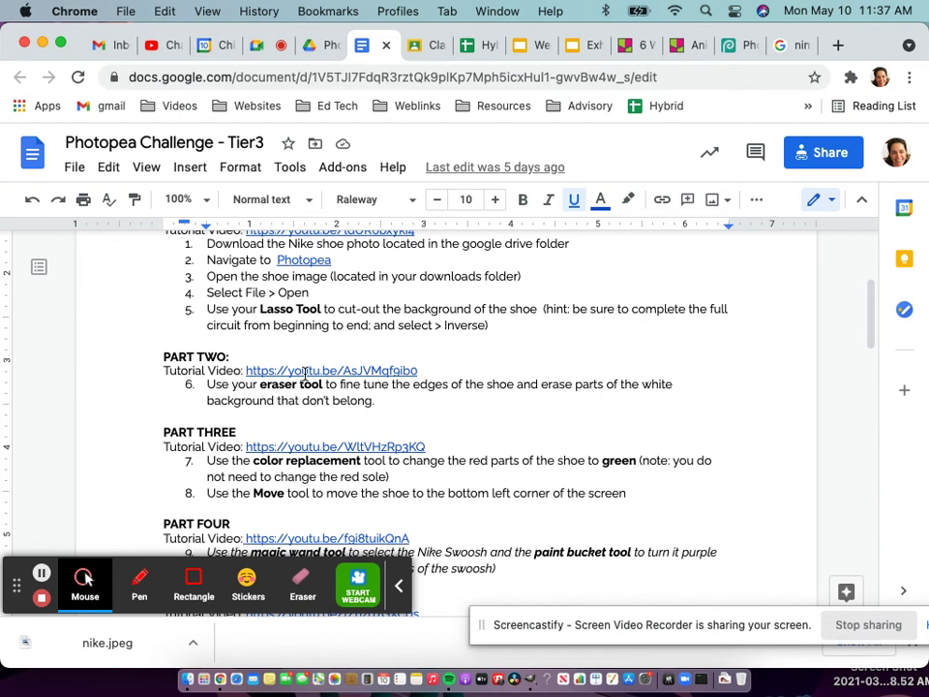
left_click(737, 48)
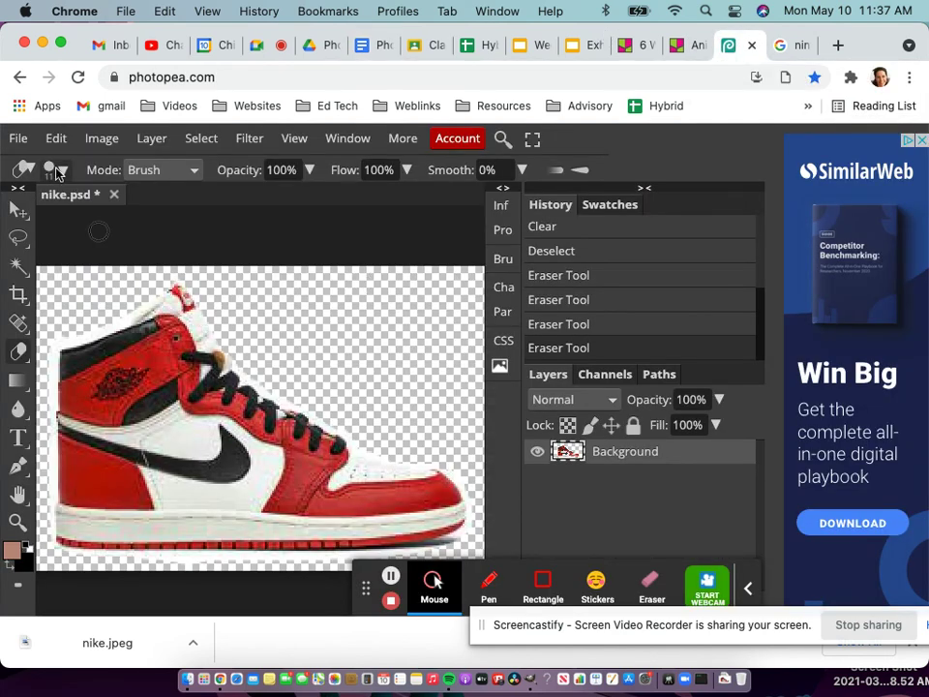
left_click(19, 140)
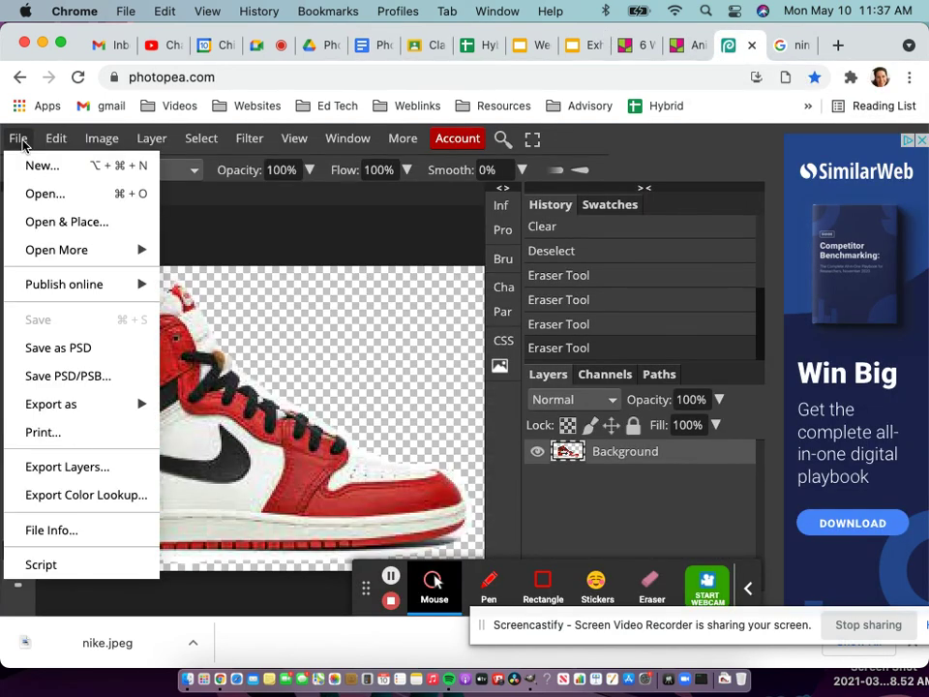